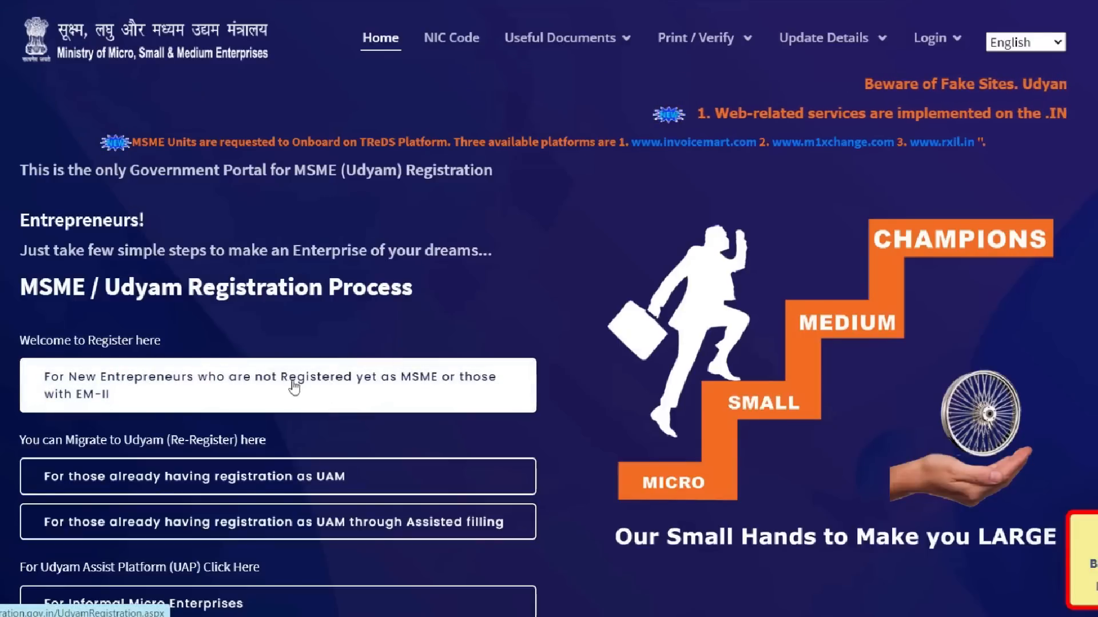
Start a new-entrepreneur registration, enter the name as per Aadhaar, give consent and request the OTP
{"action": "left_click", "coordinate": [215, 383]}
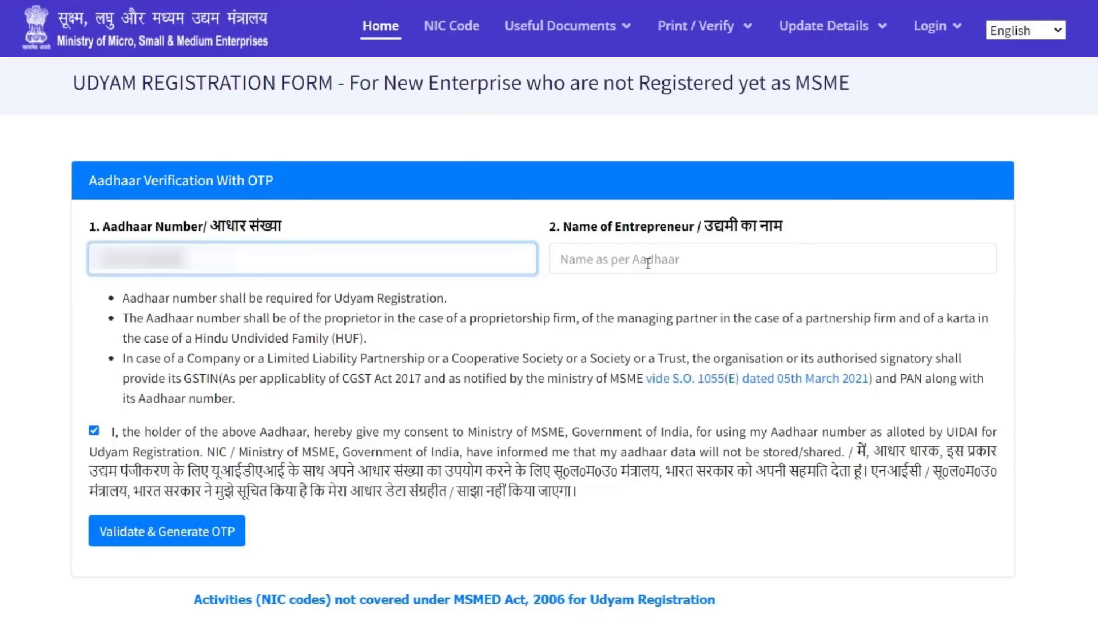
{"action": "left_click", "coordinate": [648, 263]}
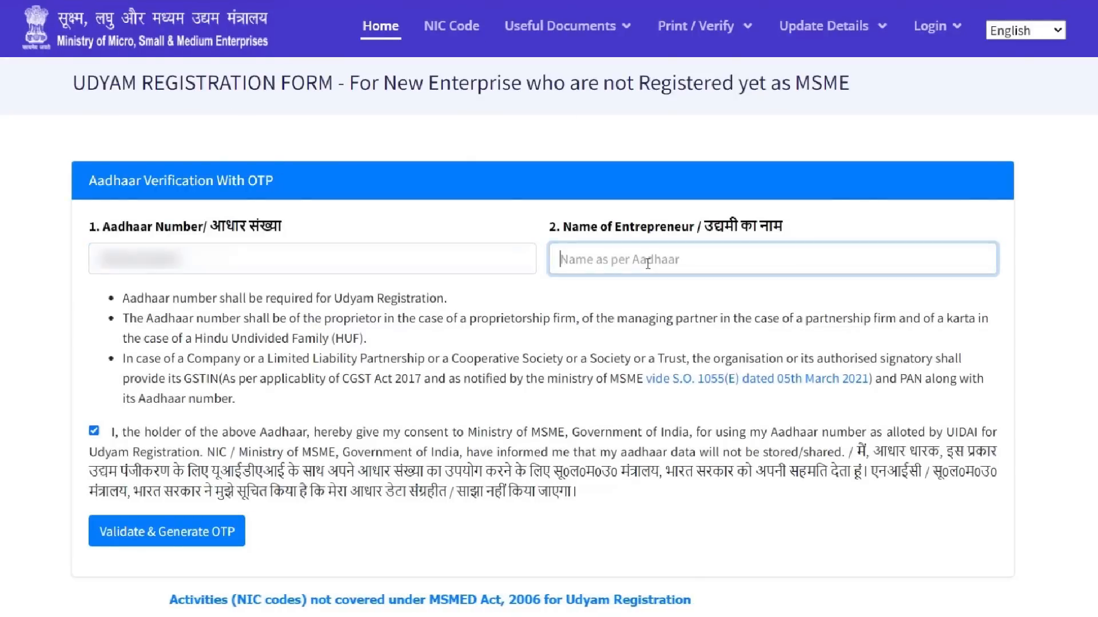
{"action": "type", "text": "???"}
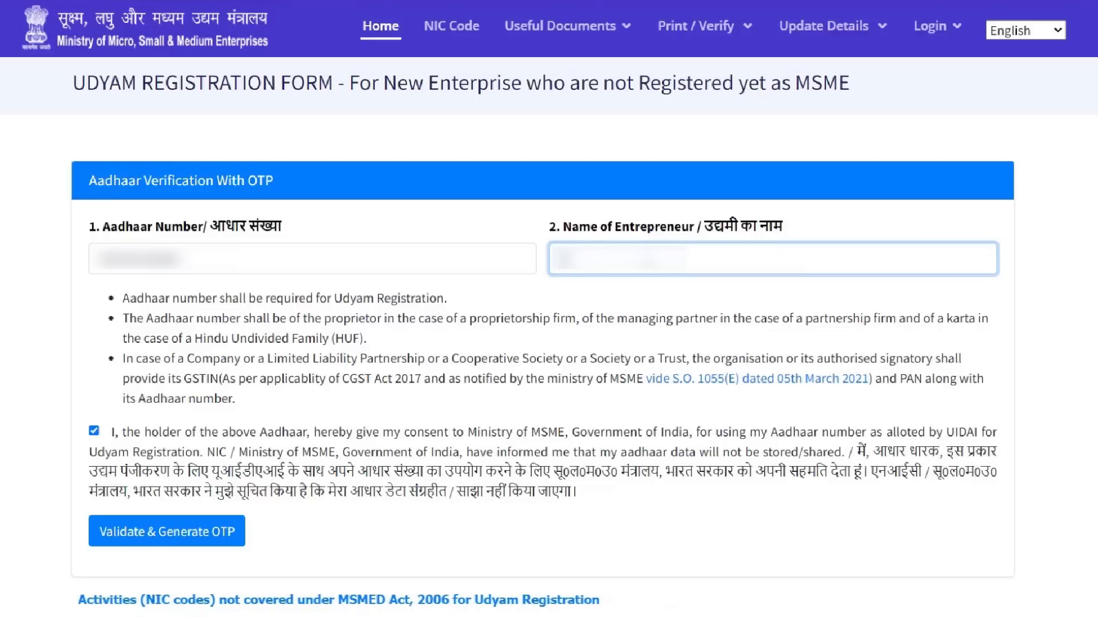
{"action": "type", "text": "???"}
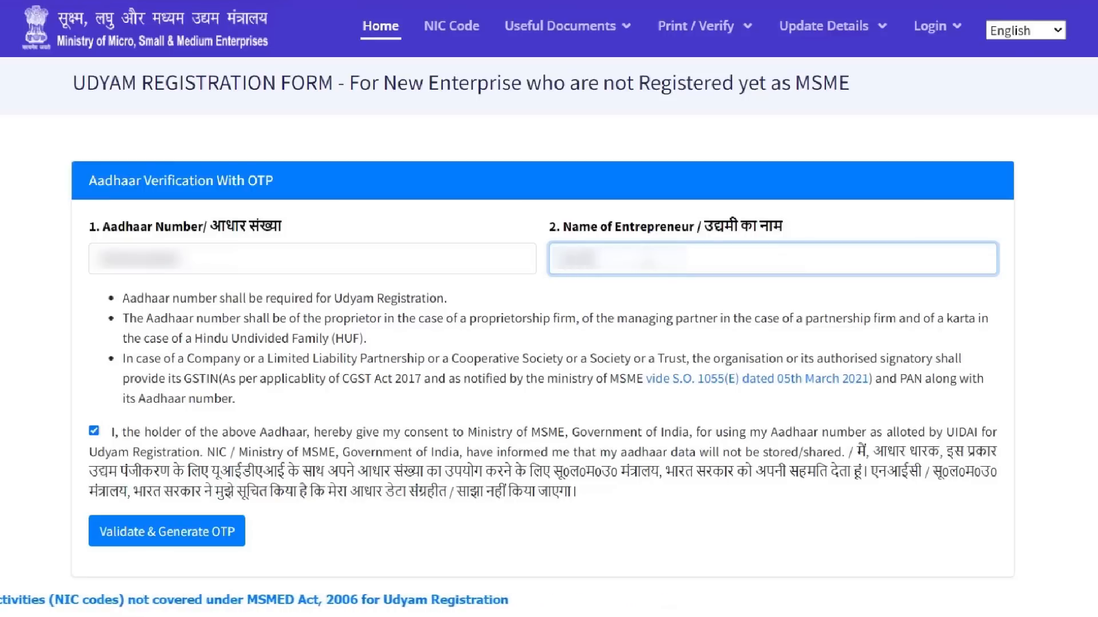
{"action": "left_click", "coordinate": [99, 433]}
{"action": "left_click", "coordinate": [98, 433]}
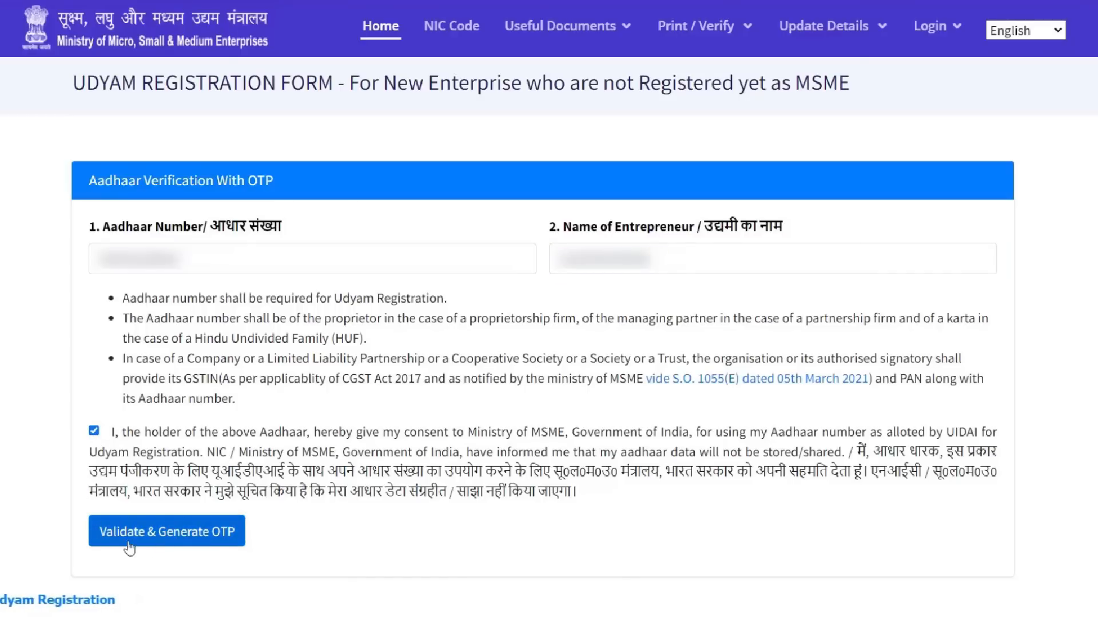
{"action": "left_click", "coordinate": [164, 538]}
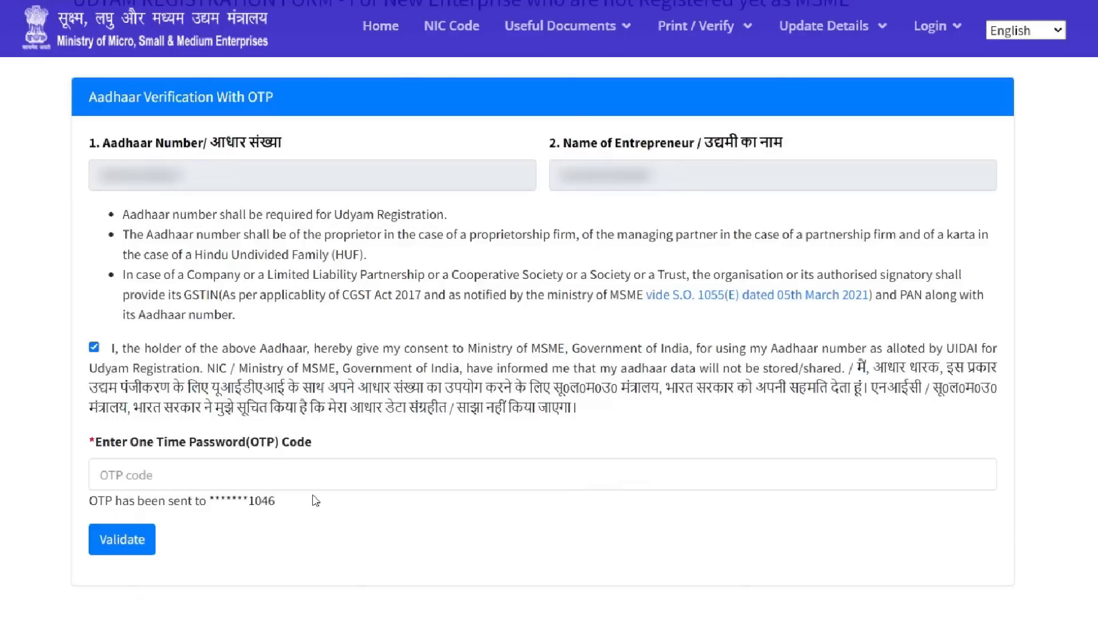
Enter the received OTP to verify the Aadhaar
{"action": "left_click", "coordinate": [195, 471]}
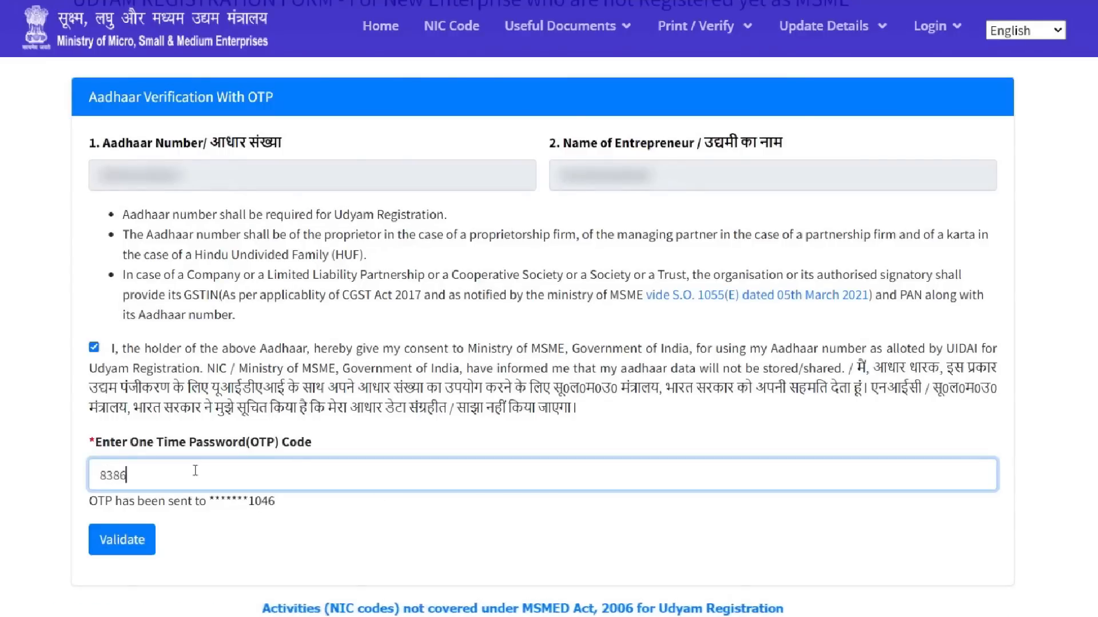
{"action": "left_click", "coordinate": [130, 544]}
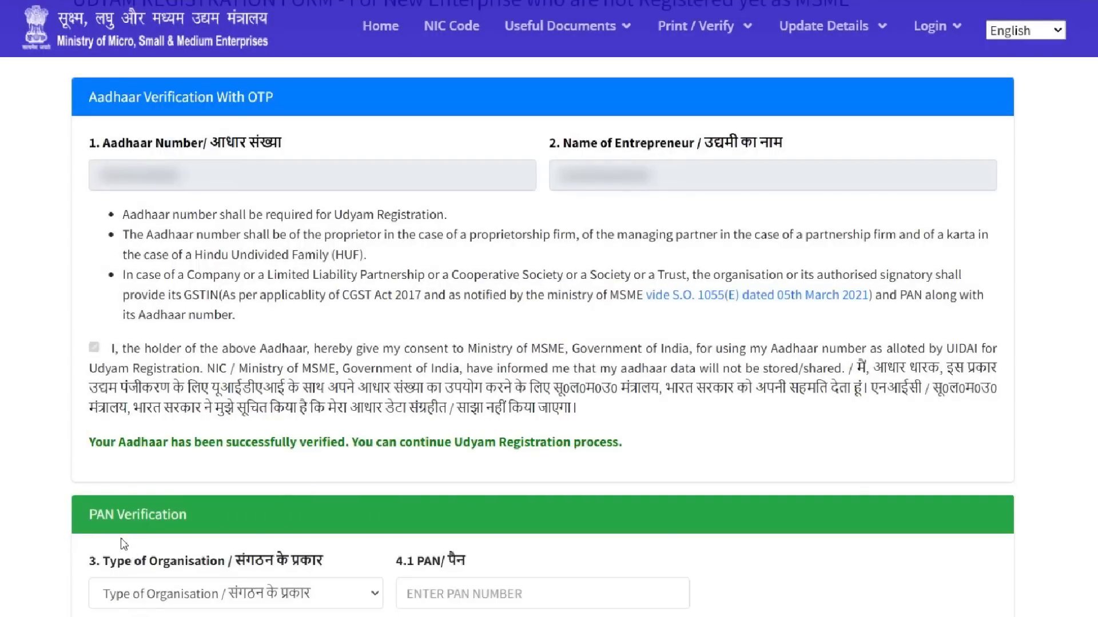
Set organisation type to '1. Proprietary', enter and validate the PAN, and continue to the GSTIN question
{"action": "scroll", "coordinate": [121, 537], "scroll_direction": "down", "scroll_amount": 4}
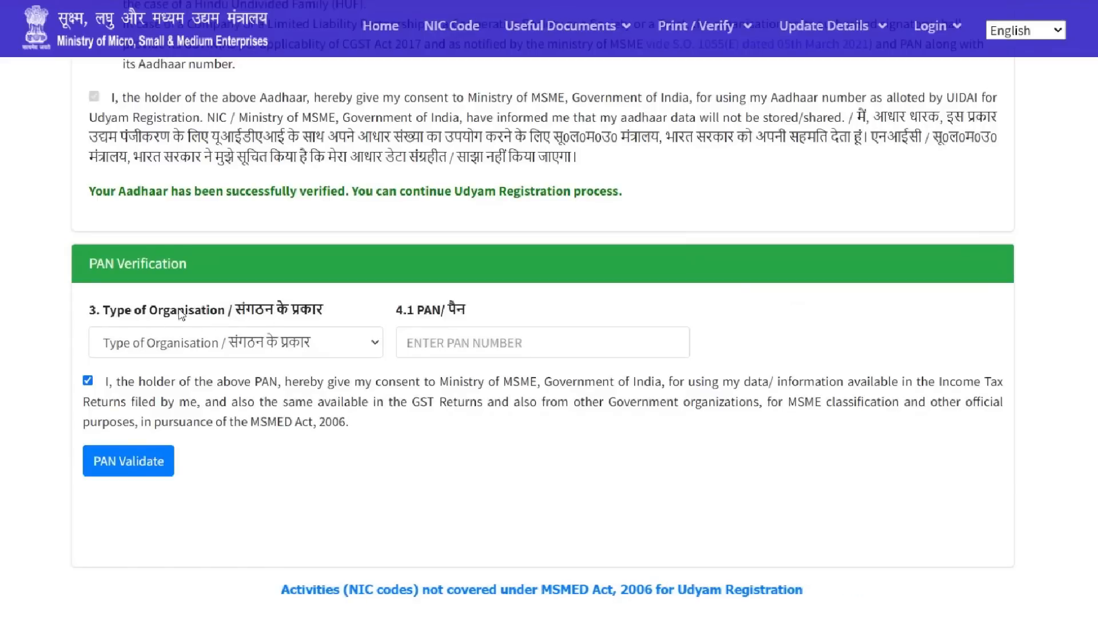
{"action": "left_click", "coordinate": [251, 344]}
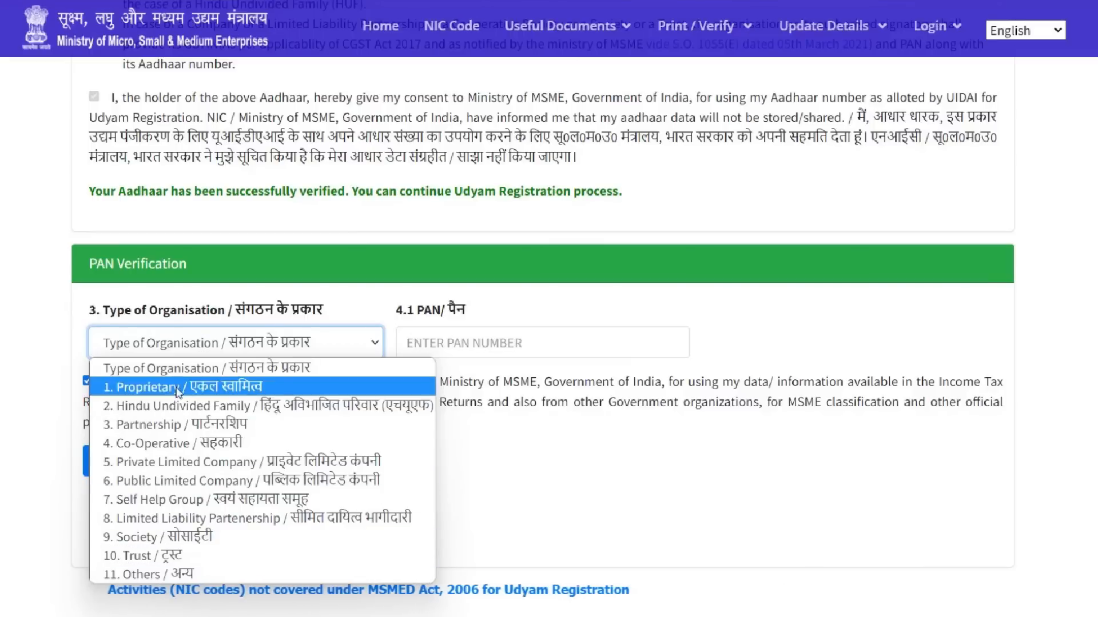
{"action": "left_click", "coordinate": [233, 387]}
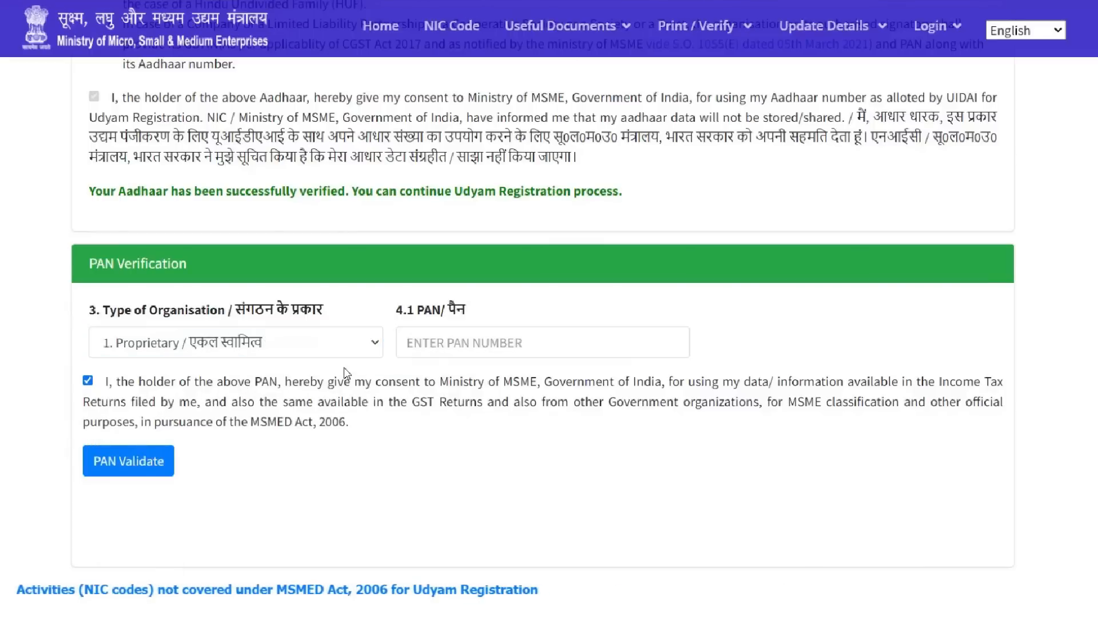
{"action": "left_click", "coordinate": [432, 345]}
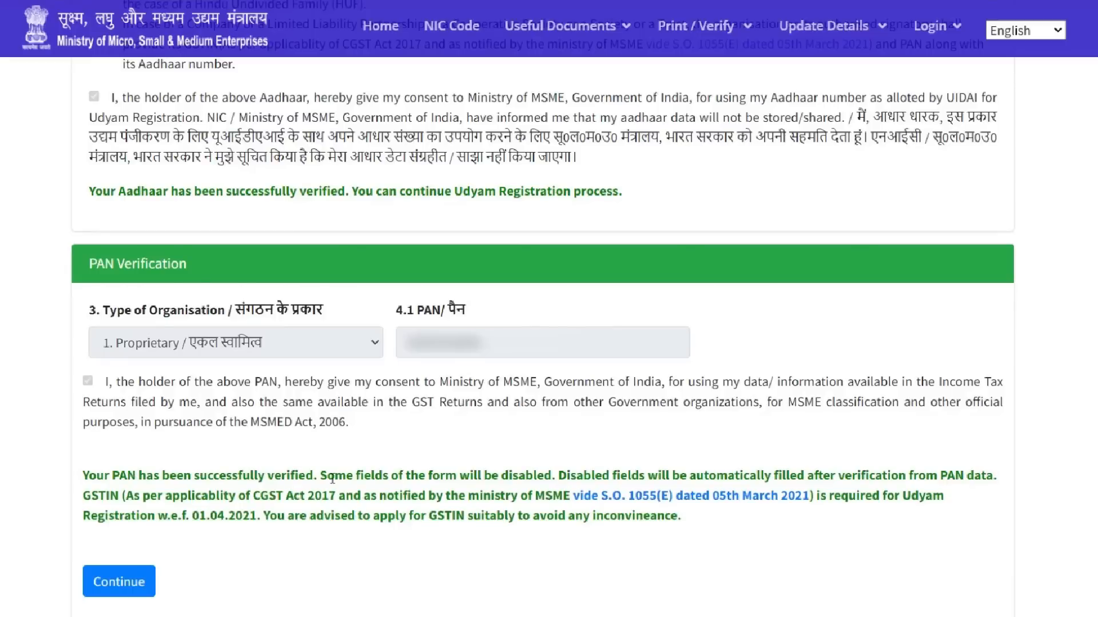
{"action": "left_click", "coordinate": [141, 590]}
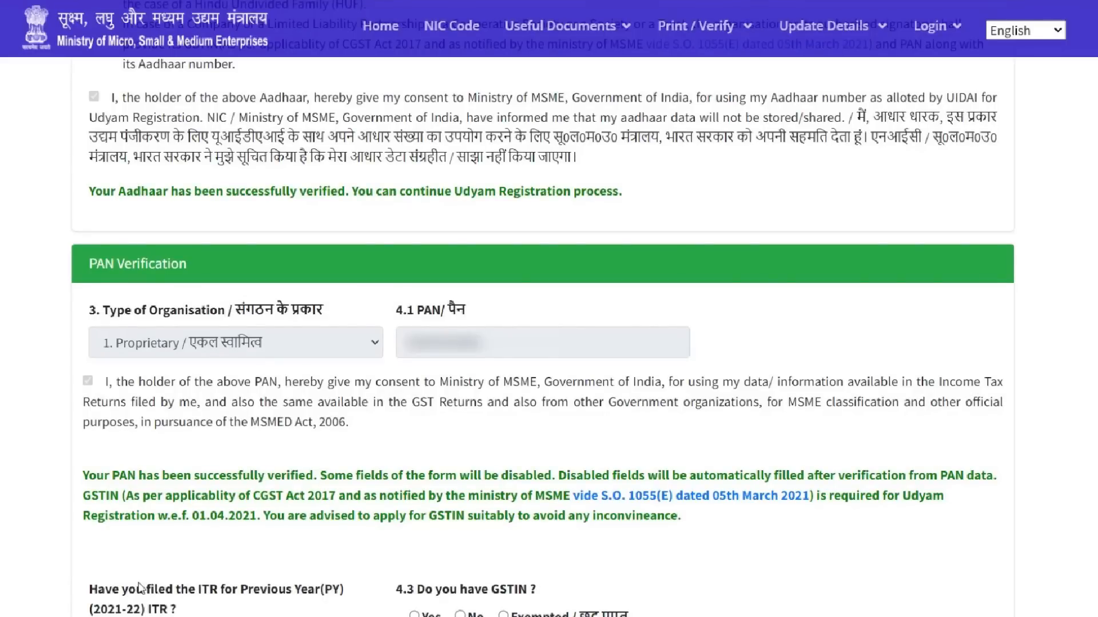
{"action": "scroll", "coordinate": [142, 588], "scroll_direction": "down", "scroll_amount": 7}
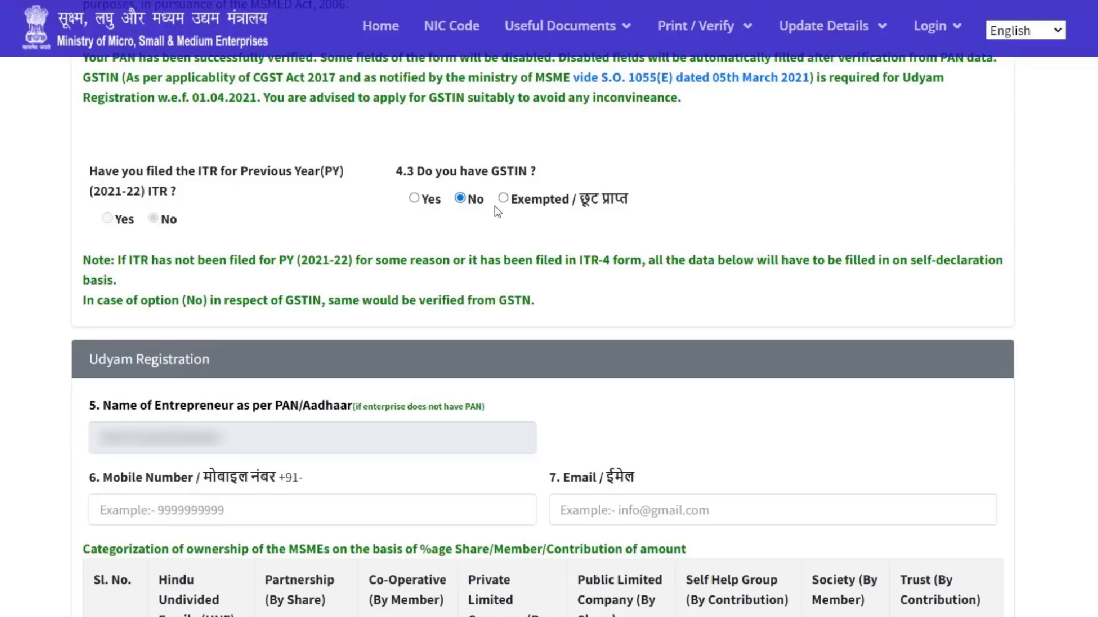
Fill in the entrepreneur's mobile number and email address
{"action": "left_click", "coordinate": [295, 266]}
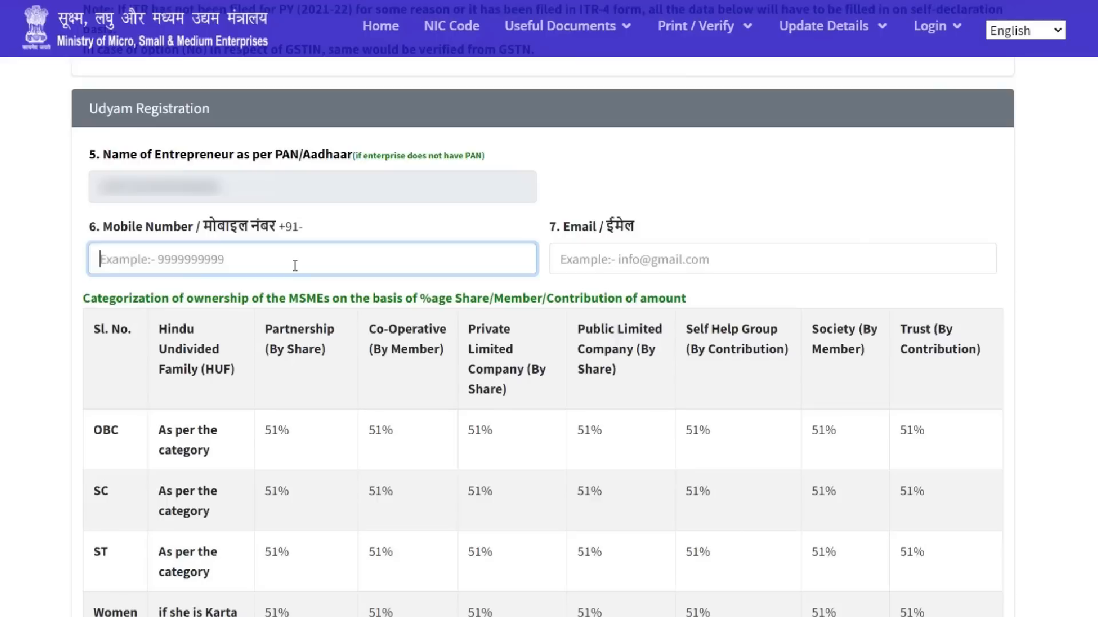
{"action": "type", "text": "99999999"}
{"action": "left_click", "coordinate": [650, 266]}
{"action": "type", "text": "info"}
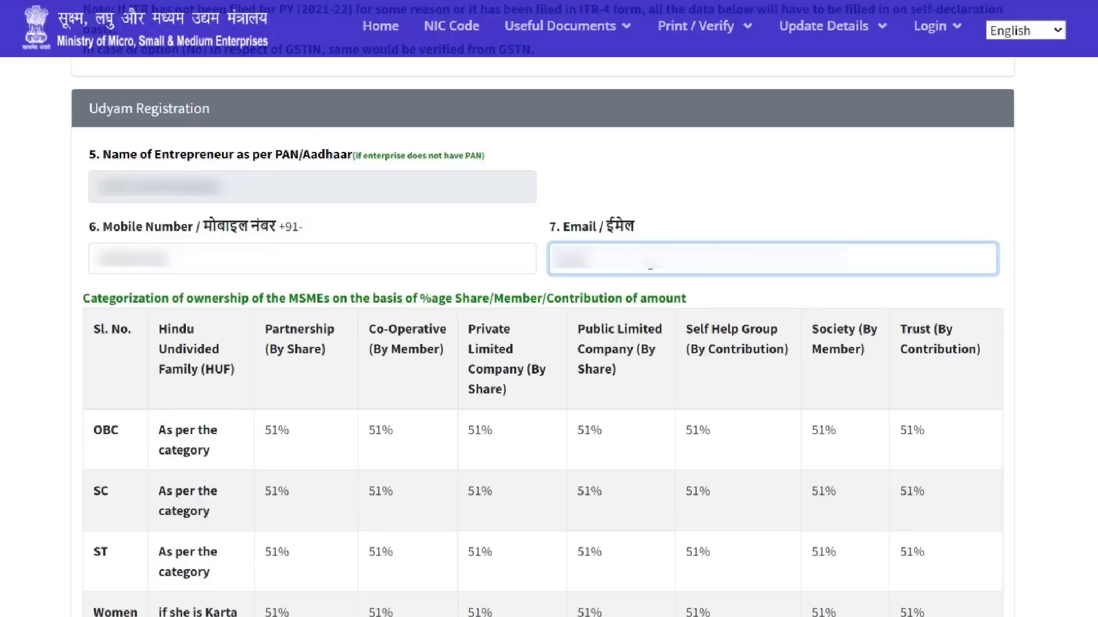
{"action": "scroll", "coordinate": [160, 236], "scroll_direction": "down", "scroll_amount": 9}
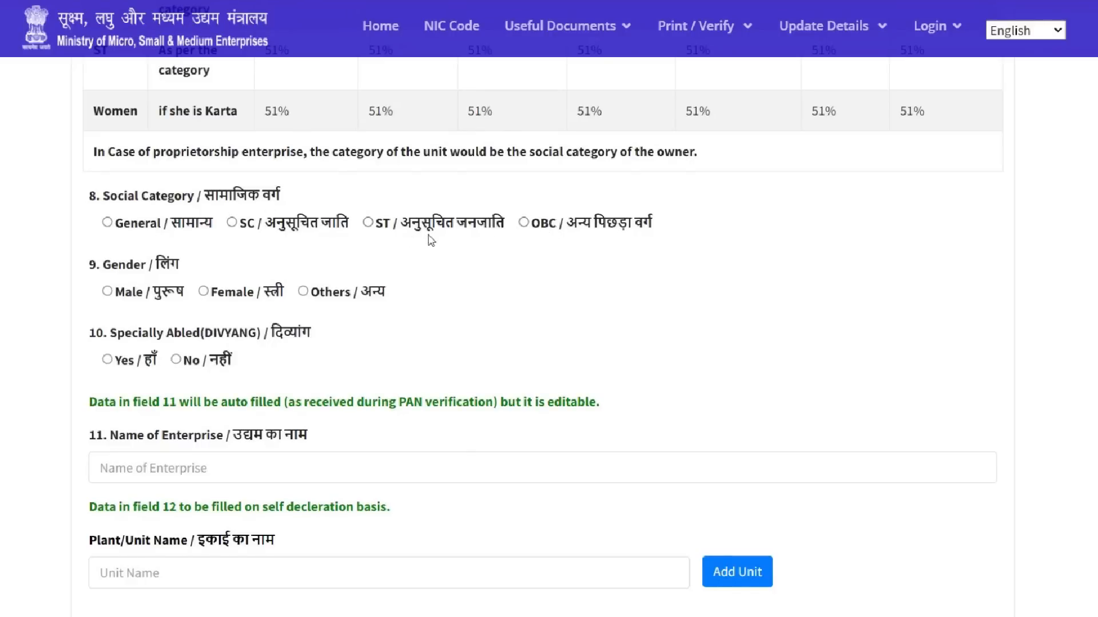
Choose social category SC, gender Male, specially abled No, and enter the enterprise name
{"action": "left_click", "coordinate": [237, 226]}
{"action": "left_click", "coordinate": [111, 294]}
{"action": "left_click", "coordinate": [179, 362]}
{"action": "left_click_drag", "start_coordinate": [235, 444], "coordinate": [312, 436]}
{"action": "left_click", "coordinate": [335, 433]}
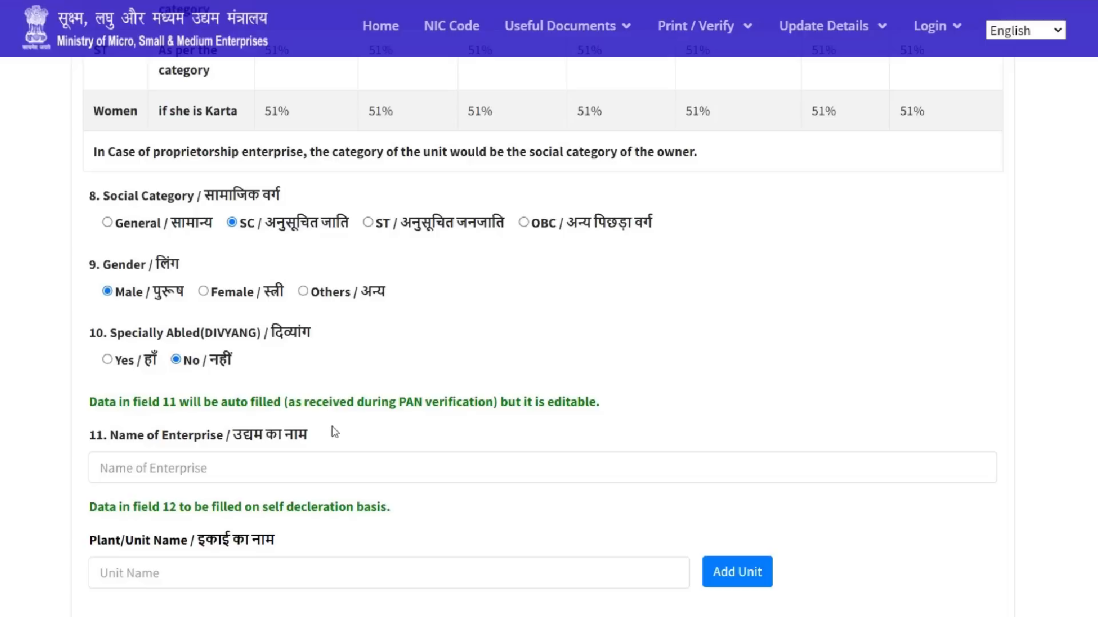
{"action": "left_click", "coordinate": [190, 473]}
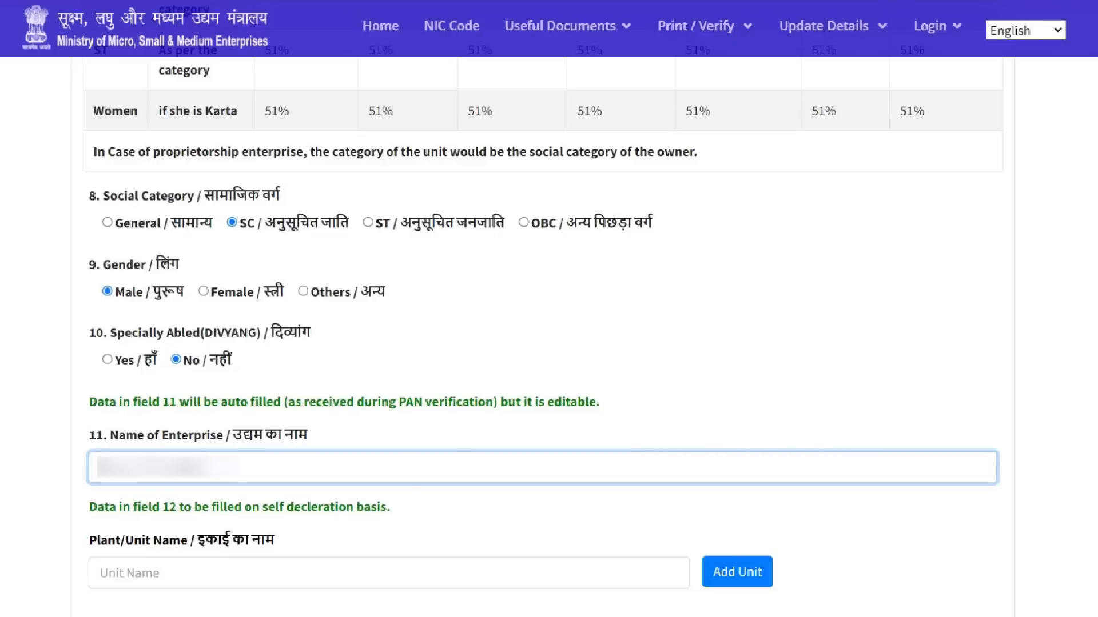
Add unit 'CSC CENTER' to the units list and select it as the plant location's unit
{"action": "scroll", "coordinate": [62, 144], "scroll_direction": "down", "scroll_amount": 5}
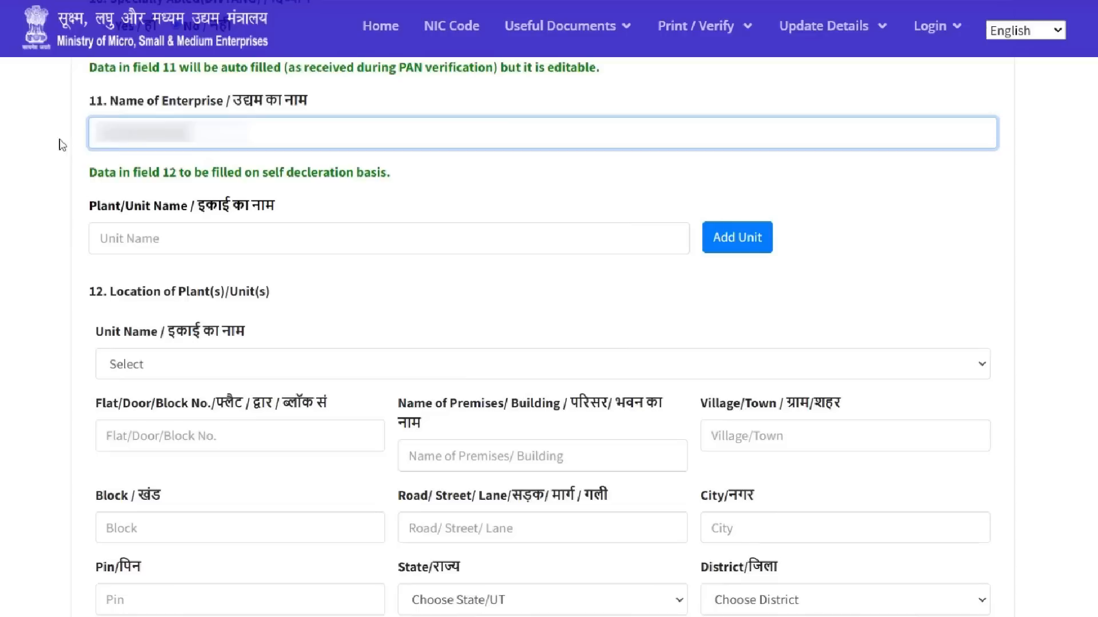
{"action": "left_click", "coordinate": [302, 248]}
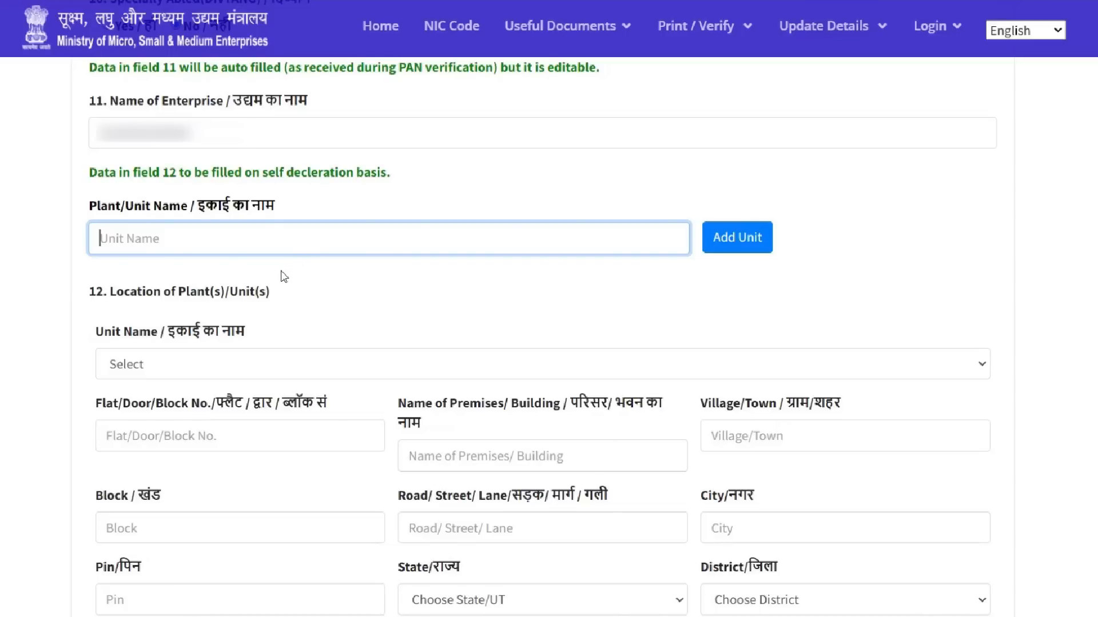
{"action": "type", "text": "CSC CENTER"}
{"action": "left_click", "coordinate": [738, 240]}
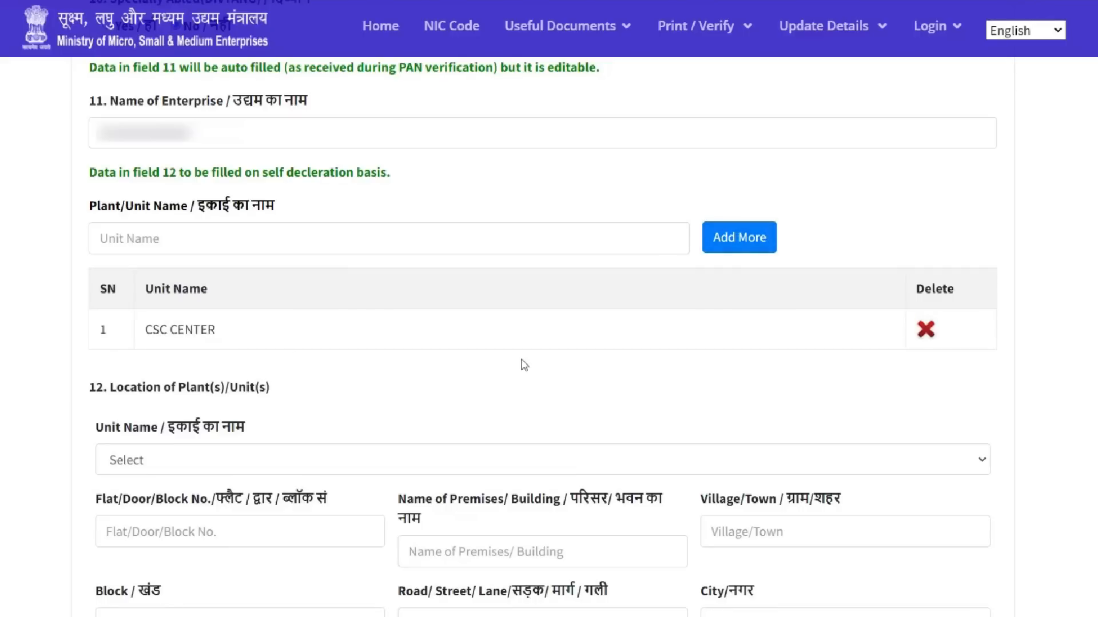
{"action": "left_click", "coordinate": [518, 465]}
{"action": "left_click", "coordinate": [208, 508]}
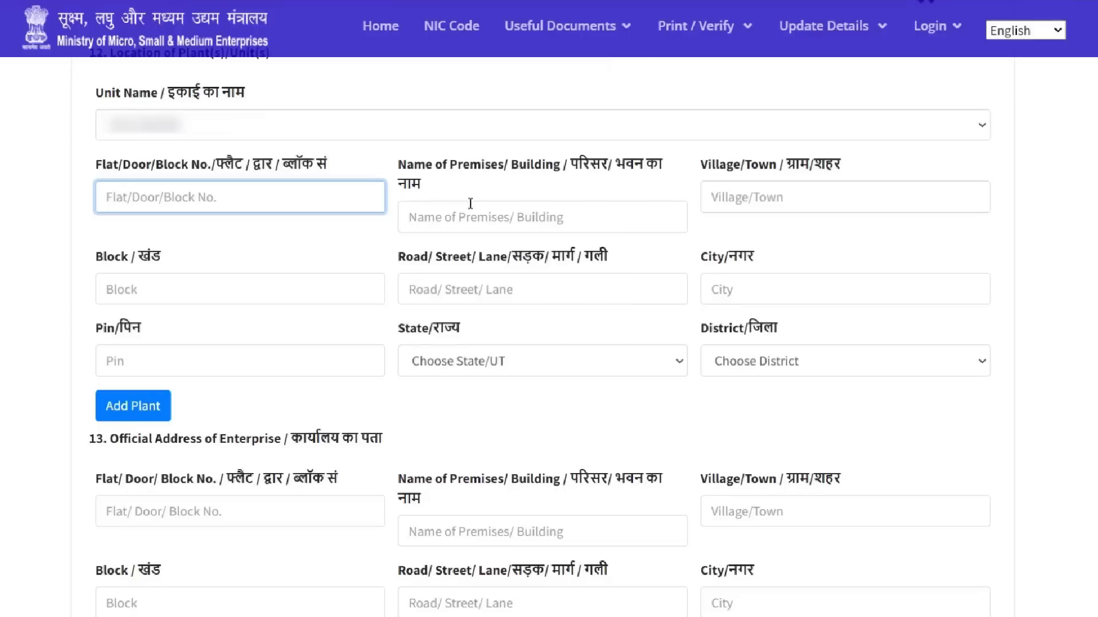
Enter the plant's flat/block number 'EXAMPLE BLOCK NO' and its city
{"action": "left_click", "coordinate": [535, 227]}
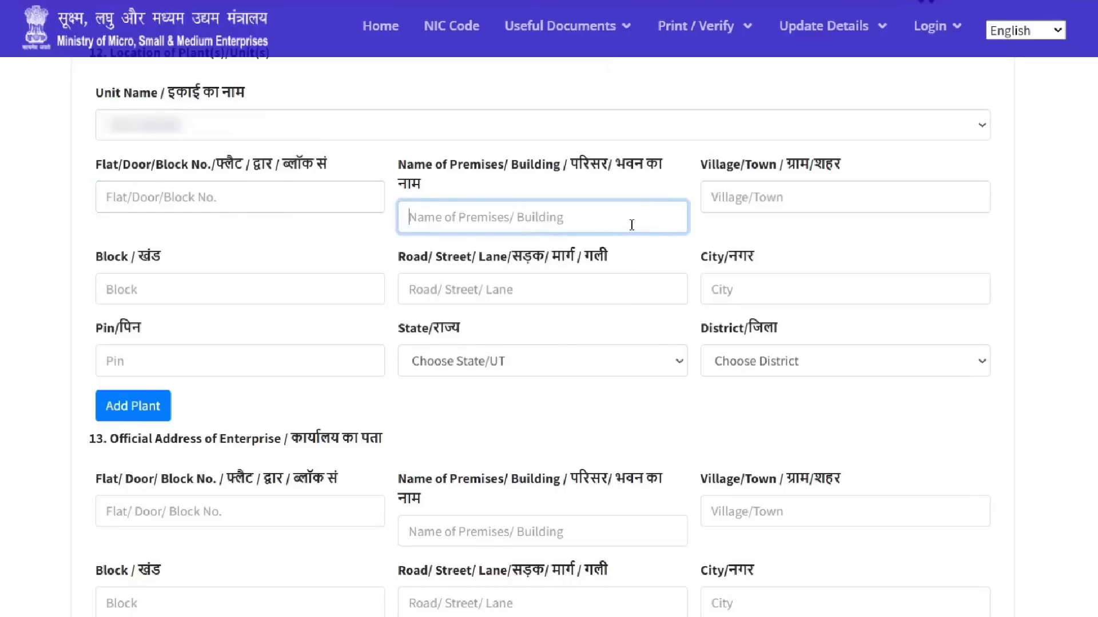
{"action": "left_click", "coordinate": [211, 199]}
{"action": "type", "text": "EXAMPLE BLOCK NO"}
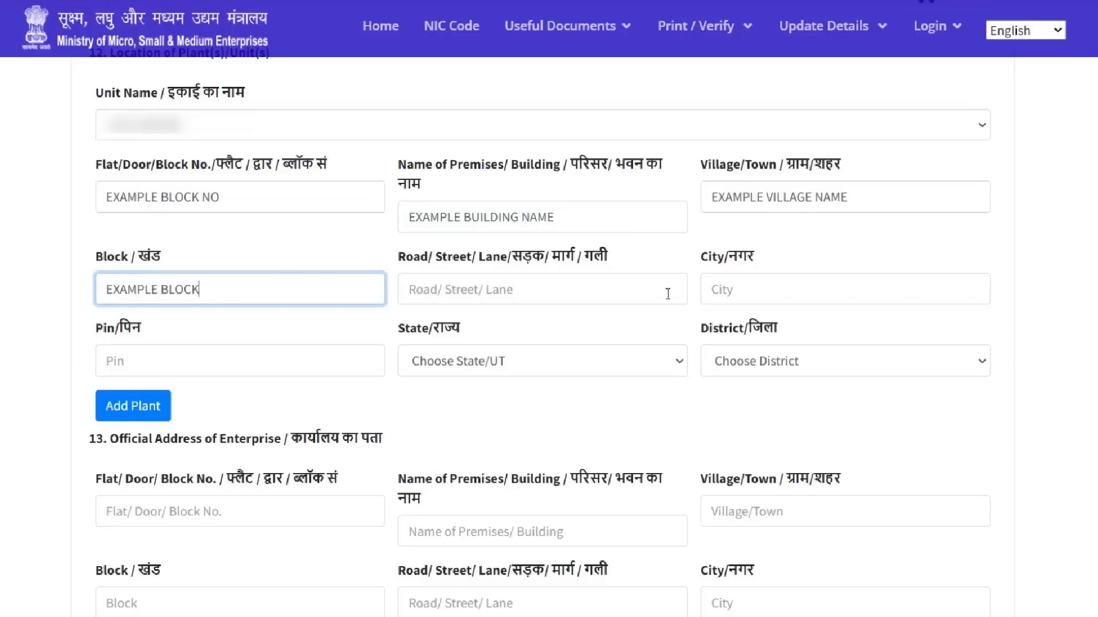
{"action": "left_click", "coordinate": [719, 287]}
{"action": "type", "text": "E"}
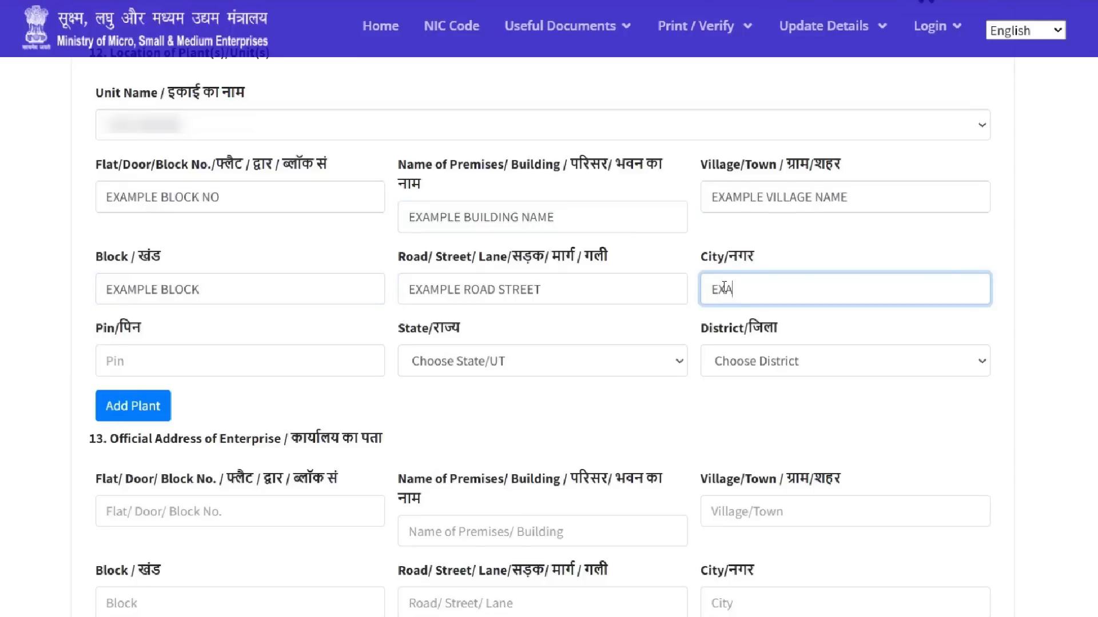
{"action": "type", "text": "XA"}
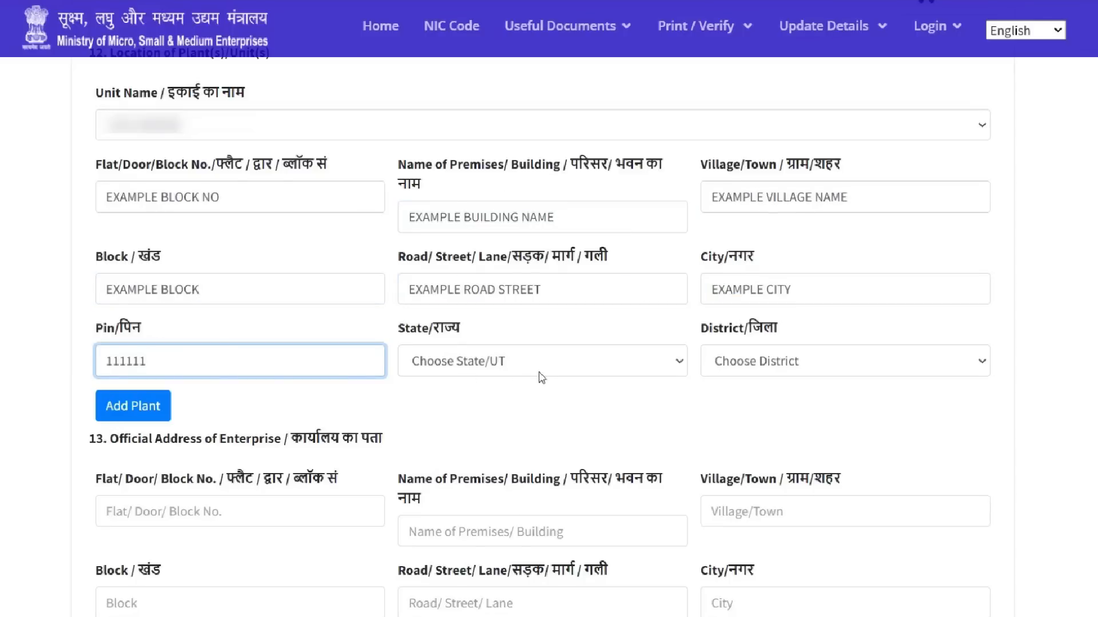
Set the plant's state to Uttar Pradesh and district to Sitapur
{"action": "left_click", "coordinate": [542, 375]}
{"action": "scroll", "coordinate": [571, 295], "scroll_direction": "down", "scroll_amount": 5}
{"action": "left_click", "coordinate": [572, 295]}
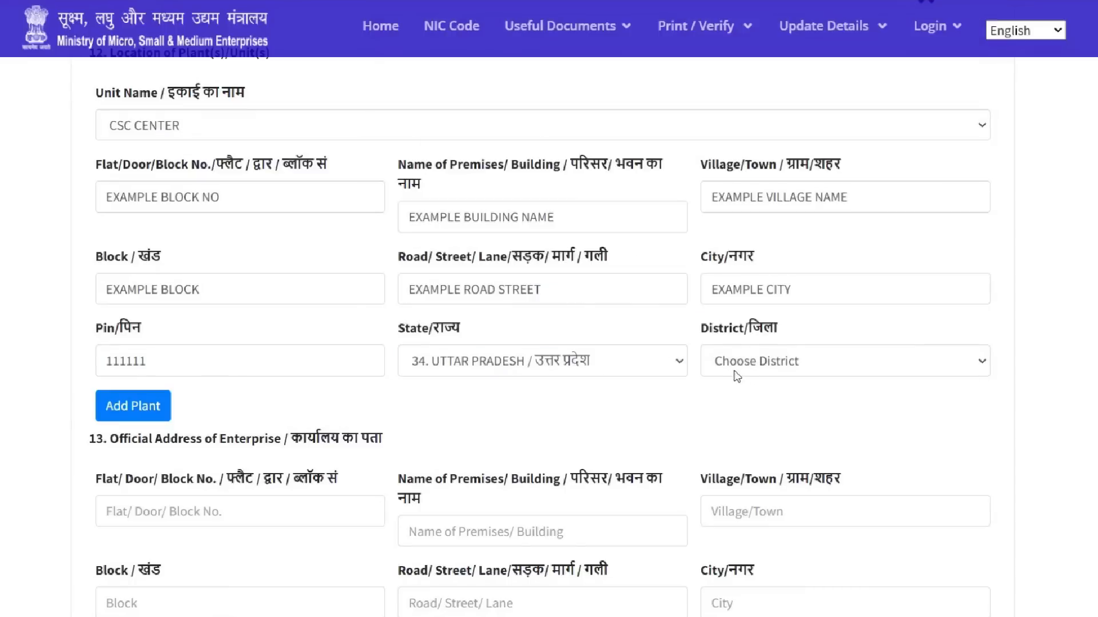
{"action": "left_click", "coordinate": [734, 375]}
{"action": "scroll", "coordinate": [812, 306], "scroll_direction": "down", "scroll_amount": 15}
{"action": "left_click", "coordinate": [812, 299]}
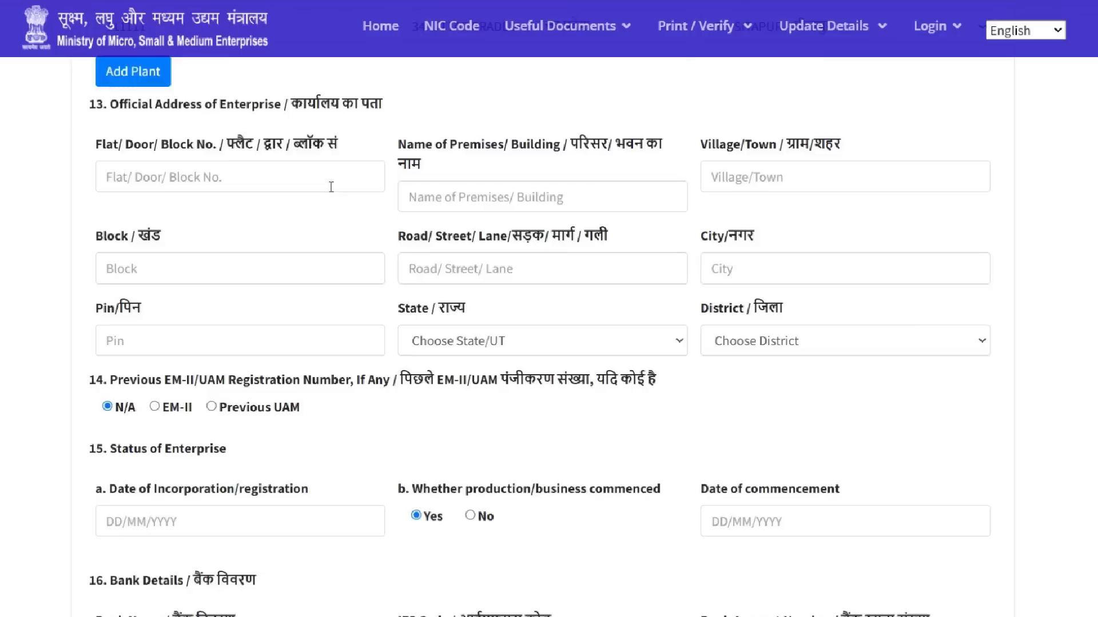
{"action": "left_click", "coordinate": [318, 175]}
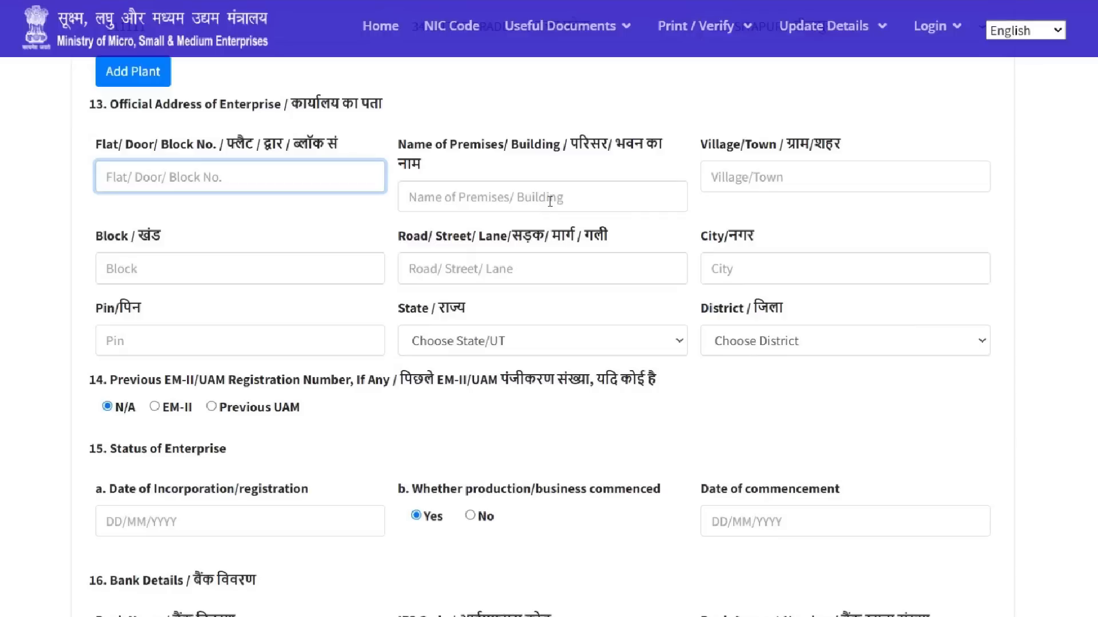
Leave the official address fields blank and open the Date of Incorporation calendar at May 2023
{"action": "left_click", "coordinate": [550, 201]}
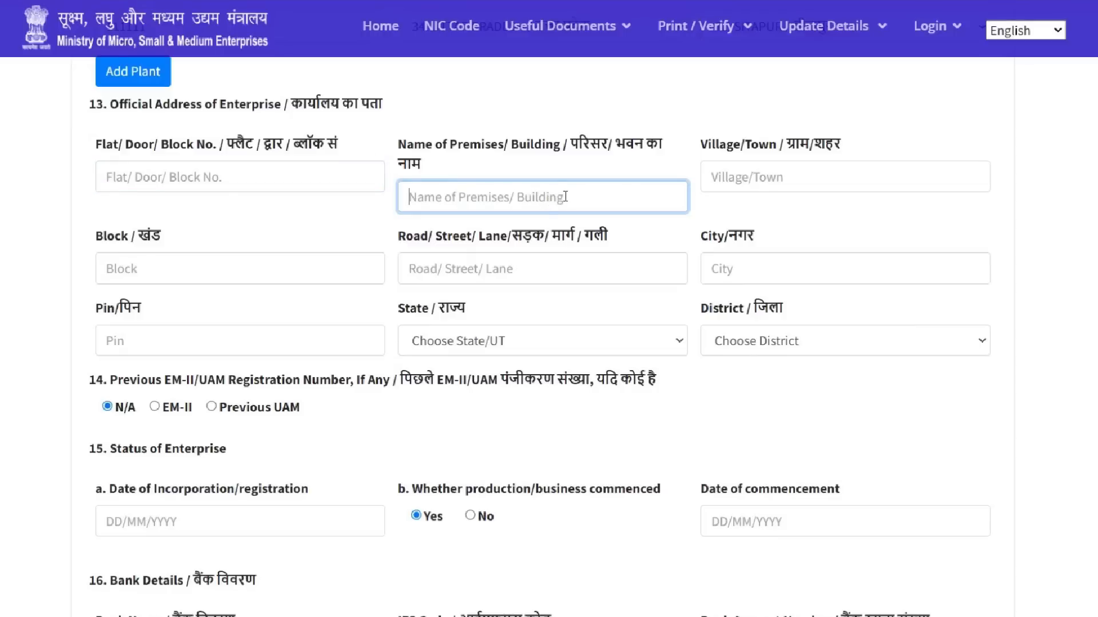
{"action": "left_click", "coordinate": [766, 184]}
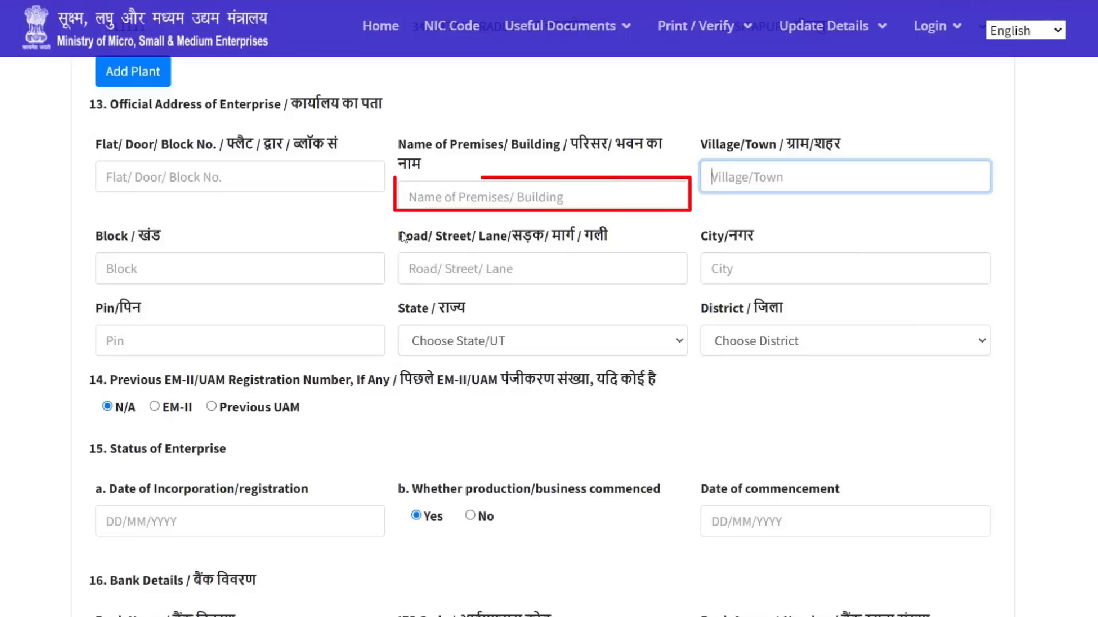
{"action": "left_click", "coordinate": [303, 265]}
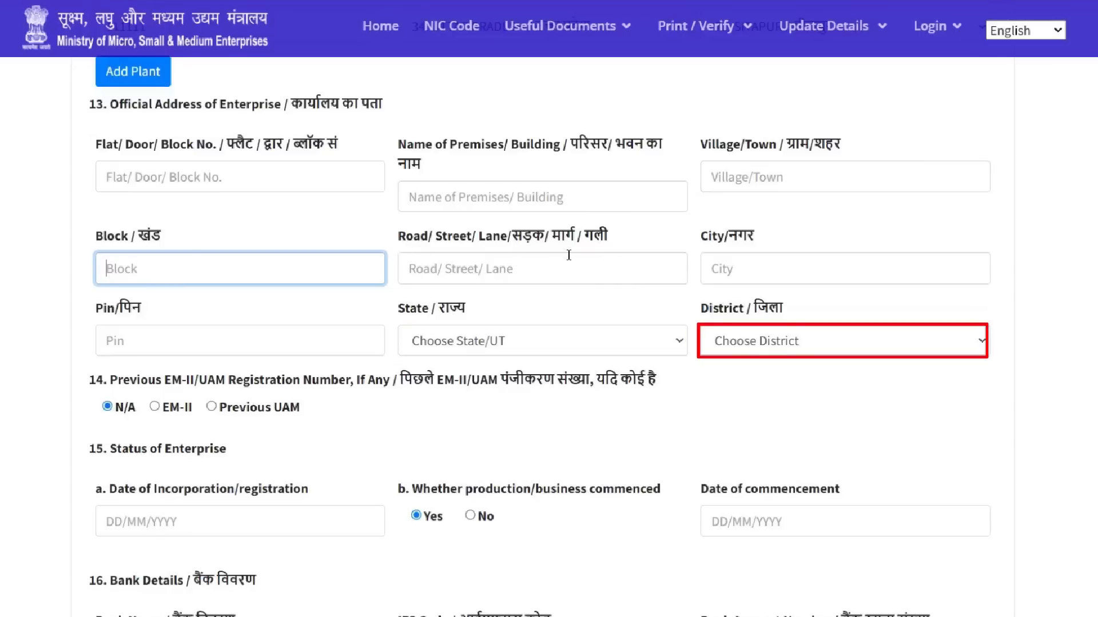
{"action": "left_click", "coordinate": [528, 384]}
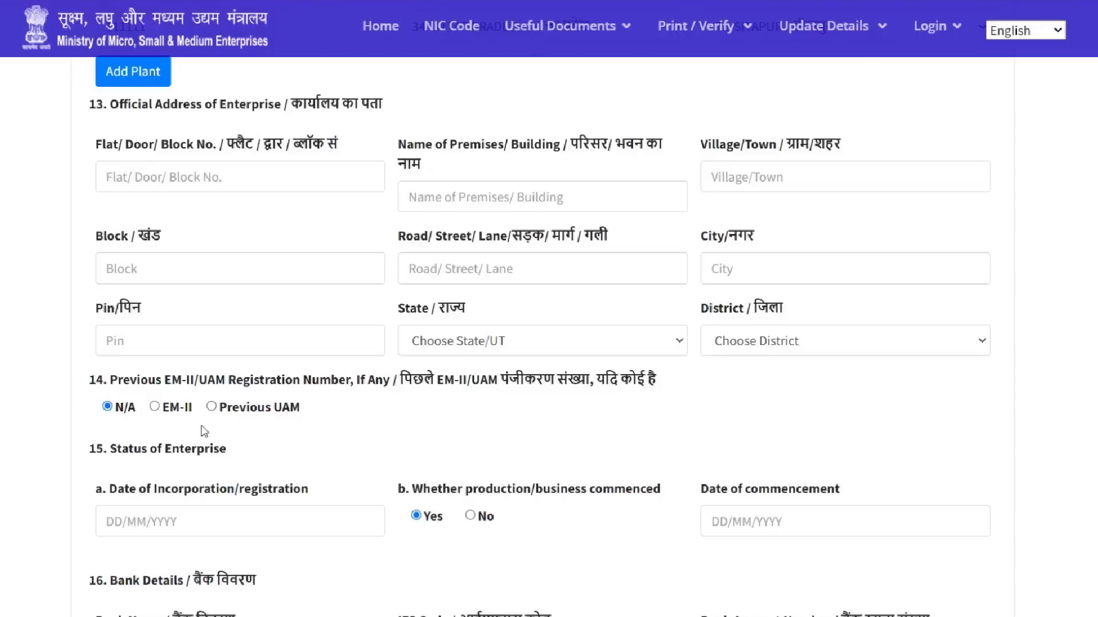
{"action": "scroll", "coordinate": [297, 302], "scroll_direction": "down", "scroll_amount": 4}
{"action": "left_click", "coordinate": [188, 273]}
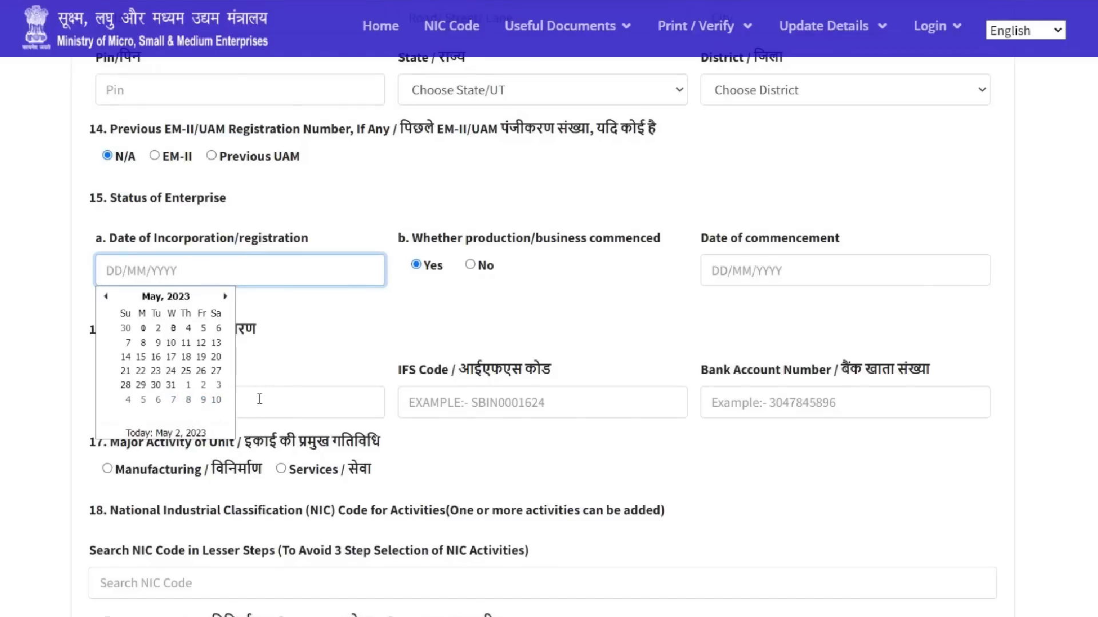
Set incorporation date 26/03/2023 and commencement date 11/04/2023
{"action": "left_click", "coordinate": [106, 297]}
{"action": "left_click", "coordinate": [127, 332]}
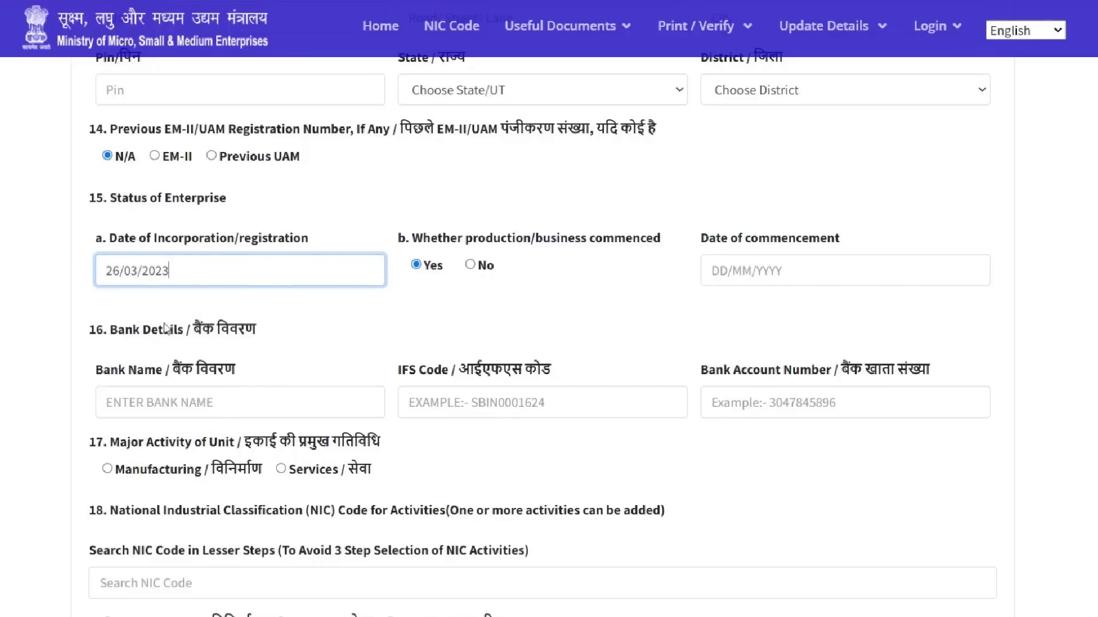
{"action": "left_click", "coordinate": [736, 271]}
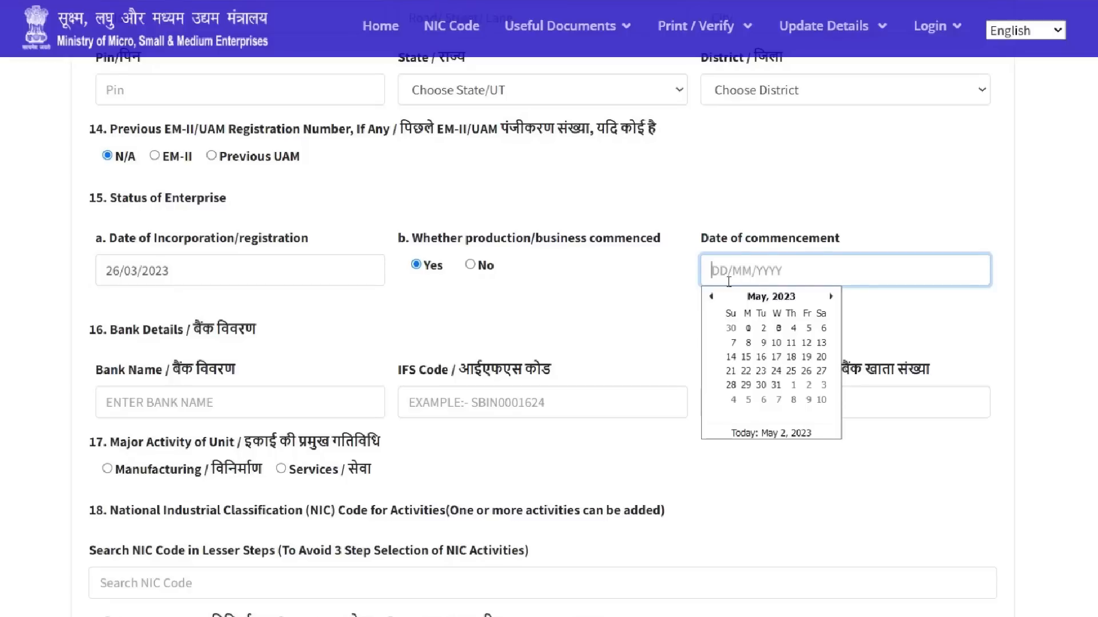
{"action": "left_click", "coordinate": [711, 296]}
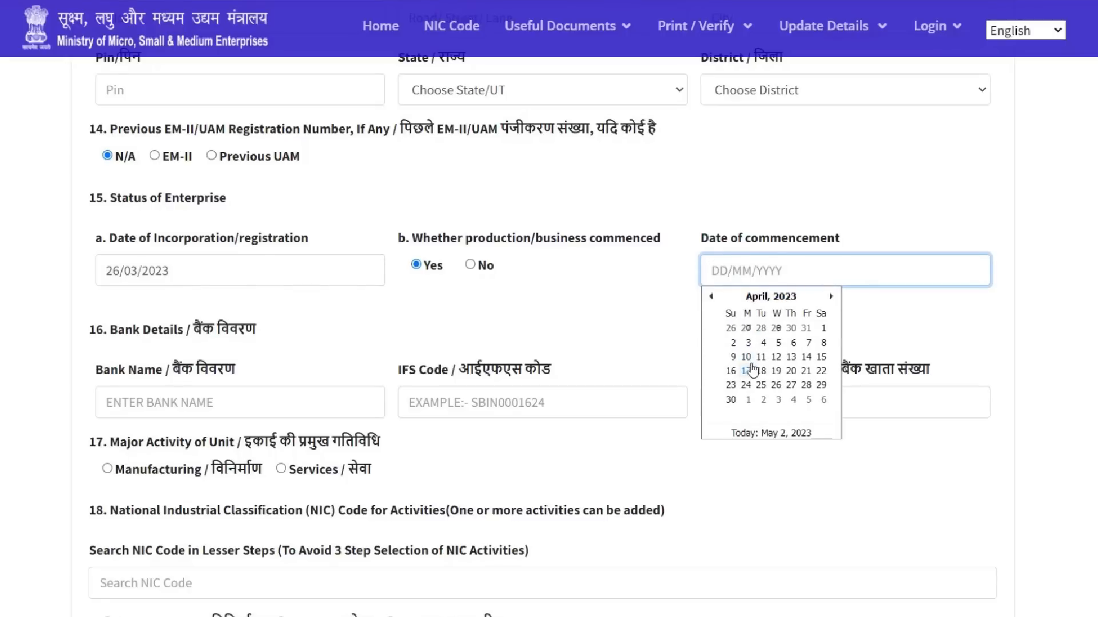
{"action": "left_click", "coordinate": [760, 357]}
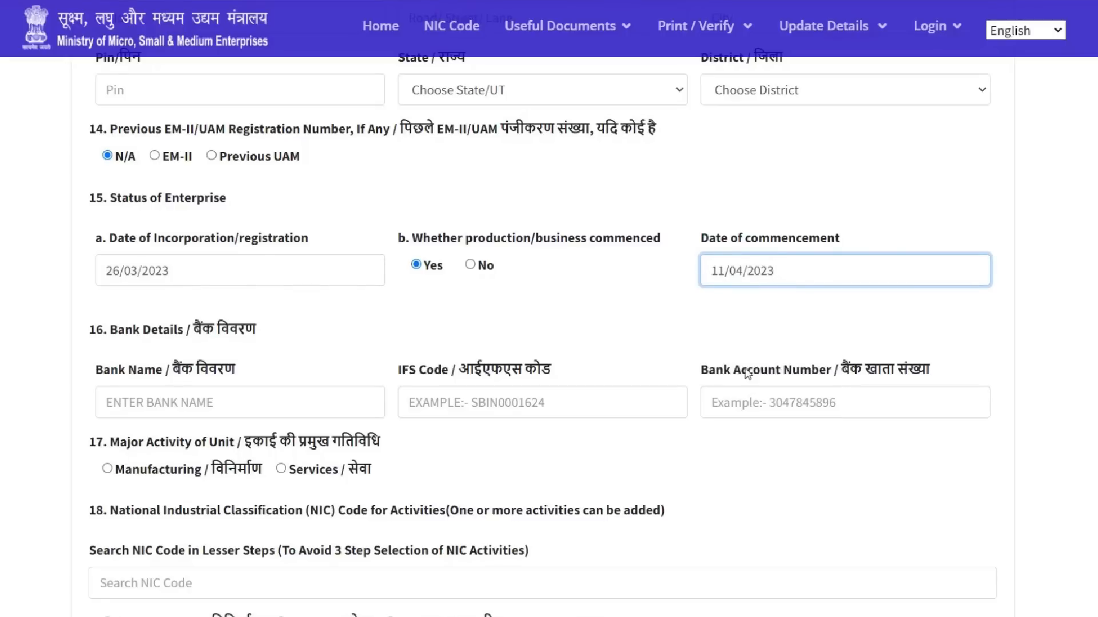
Enter bank name 'EXAMPLE BANK NAME', IFS code EXAMPLE7855 and the bank account number
{"action": "left_click", "coordinate": [291, 406]}
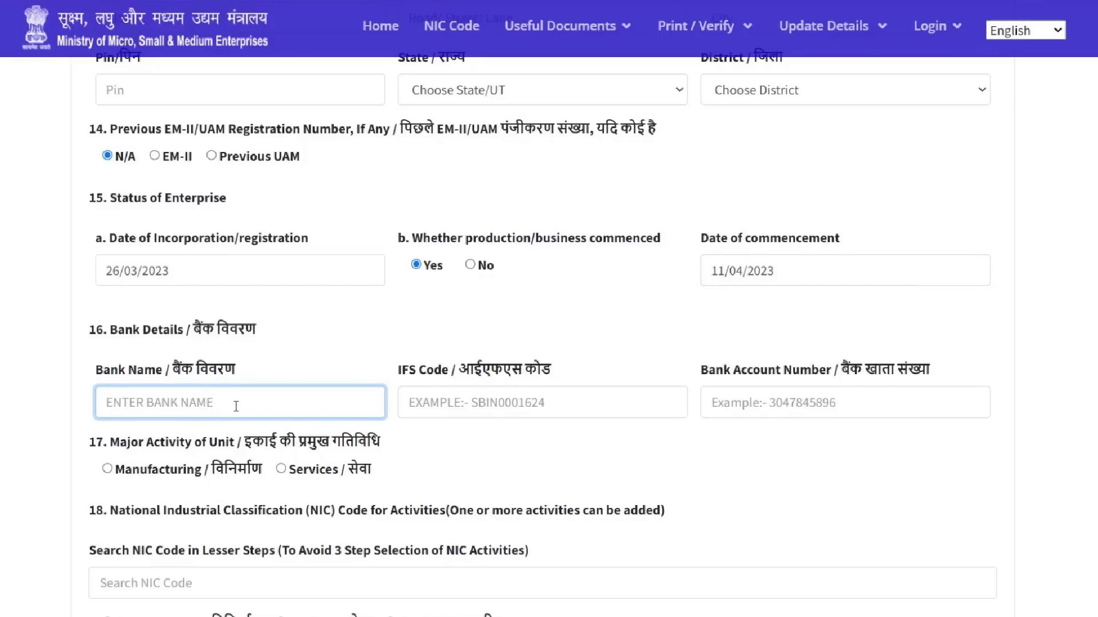
{"action": "type", "text": "EXAMPLE BANK NAME"}
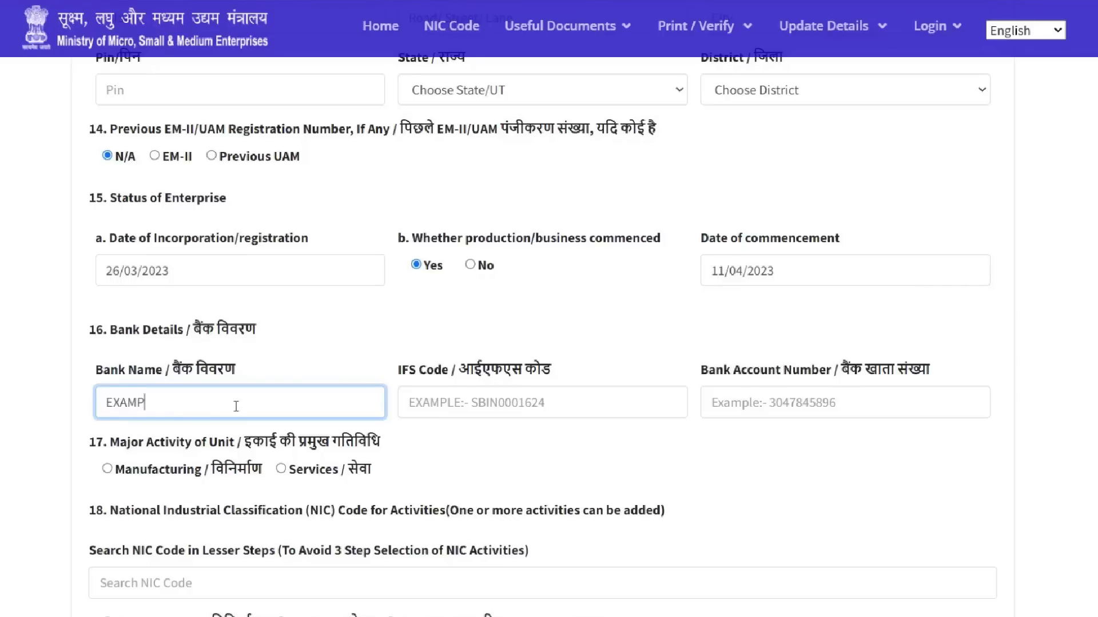
{"action": "left_click", "coordinate": [422, 407]}
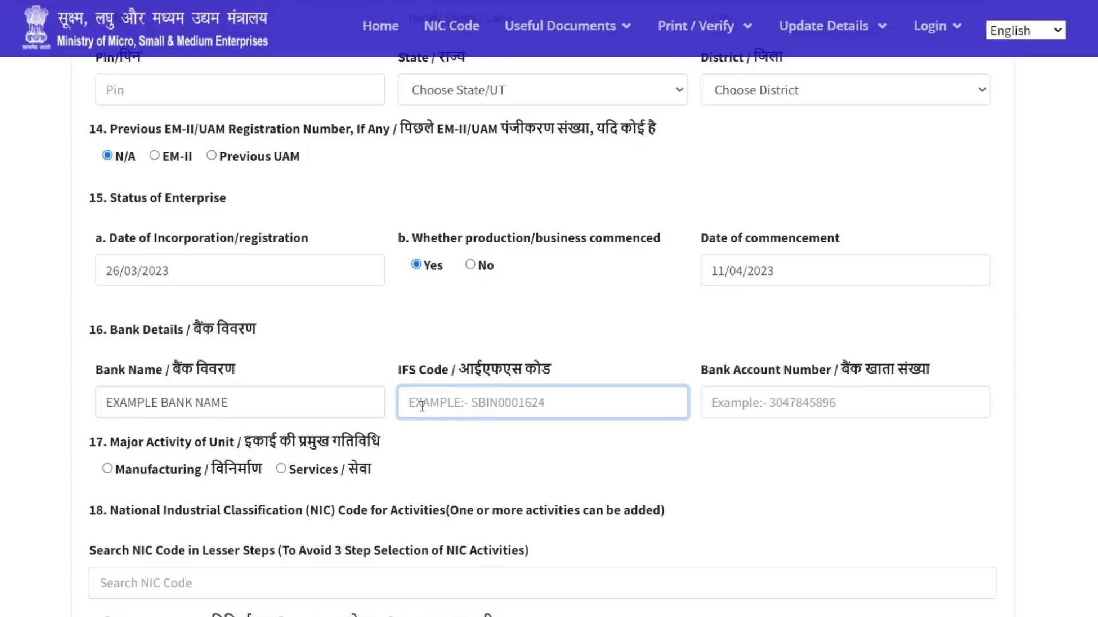
{"action": "type", "text": "EXAMPLE7855"}
{"action": "left_click", "coordinate": [758, 409]}
{"action": "type", "text": "11111111111111"}
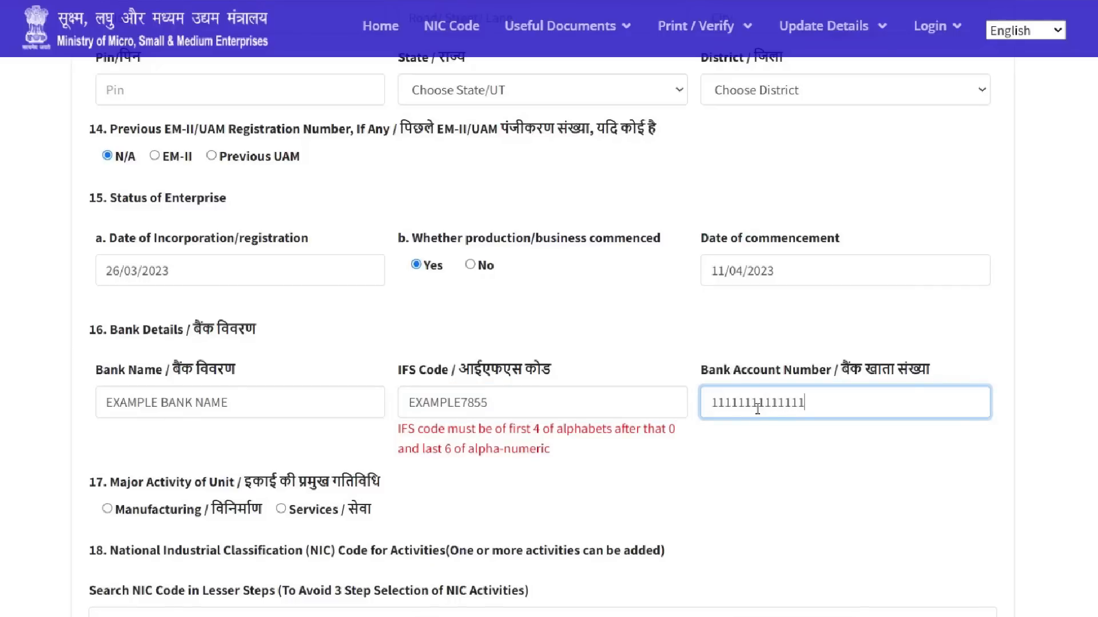
{"action": "scroll", "coordinate": [263, 275], "scroll_direction": "down", "scroll_amount": 4}
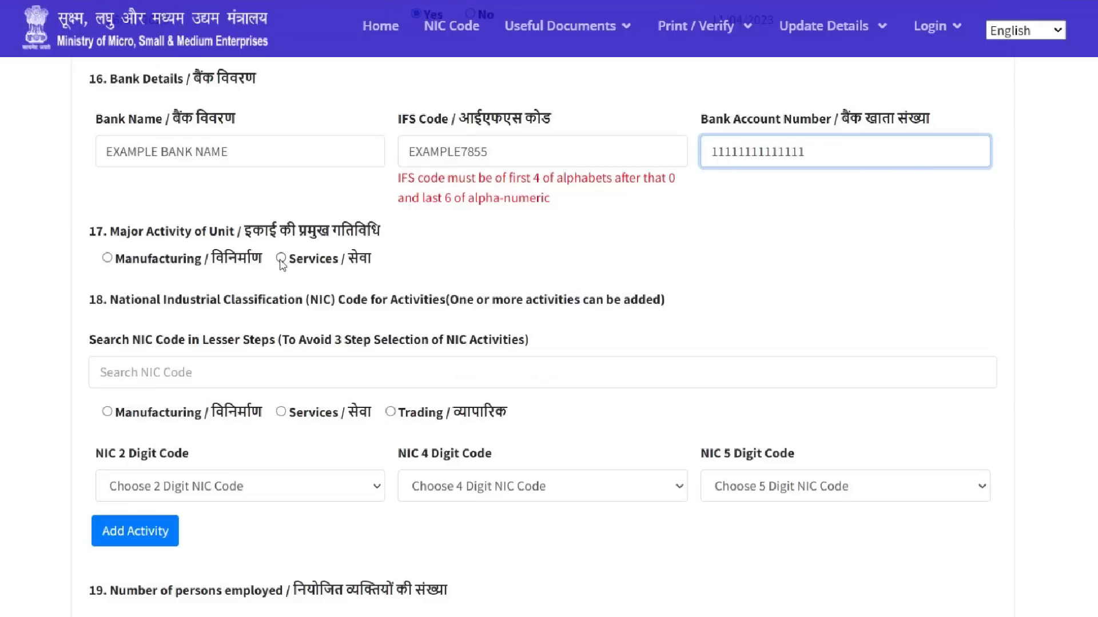
Set major activity to Services with Non-Trading, leaving the NIC code search empty
{"action": "left_click", "coordinate": [281, 258]}
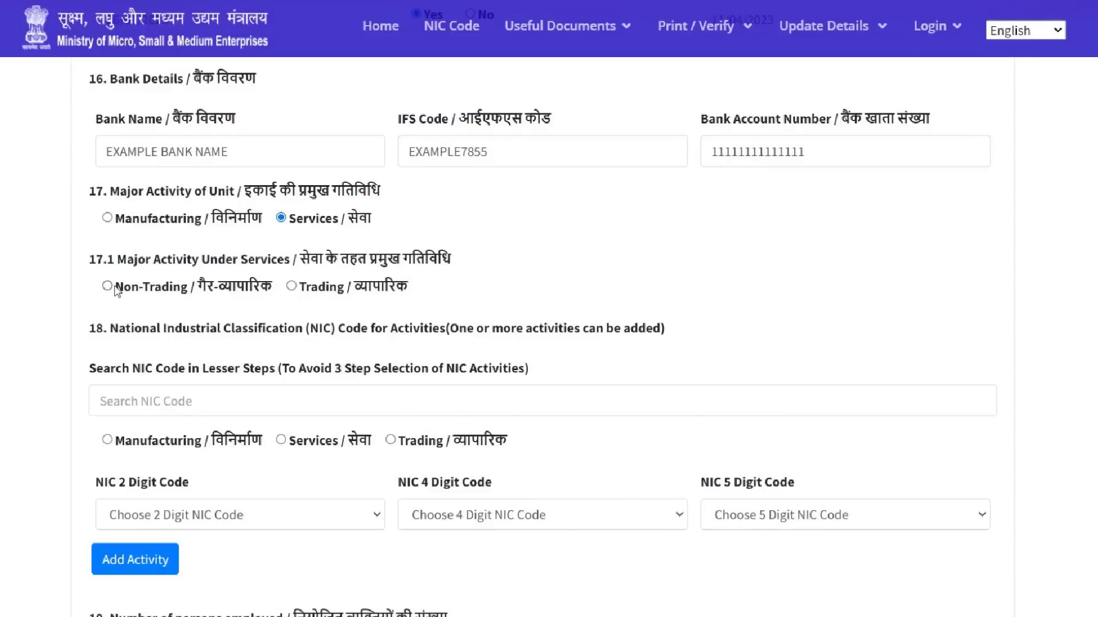
{"action": "left_click", "coordinate": [108, 286]}
{"action": "left_click", "coordinate": [265, 390]}
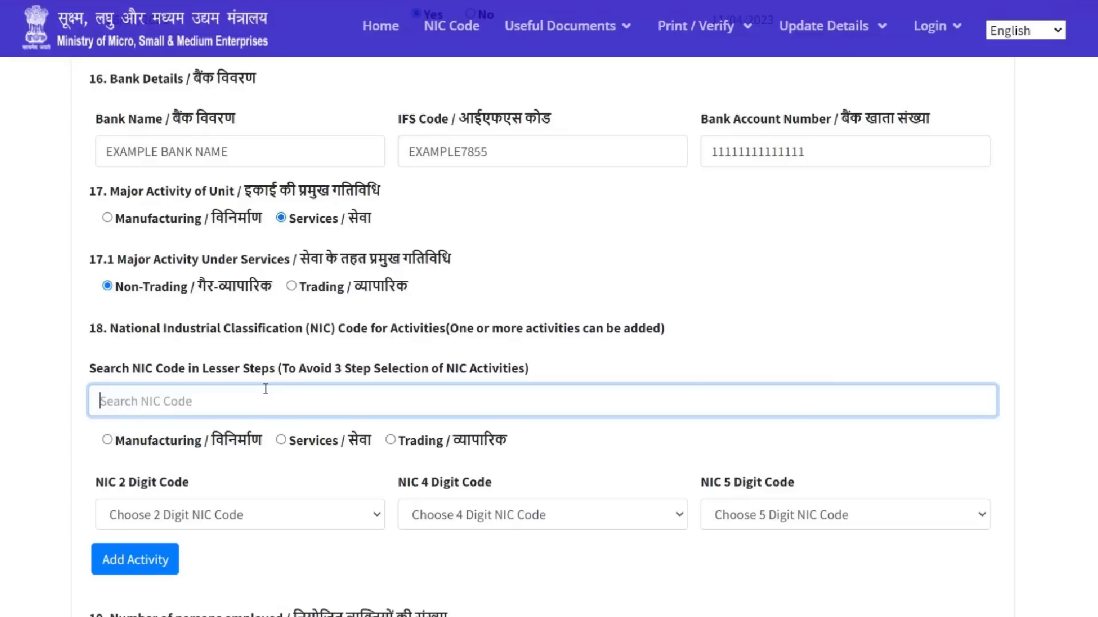
{"action": "left_click", "coordinate": [491, 359]}
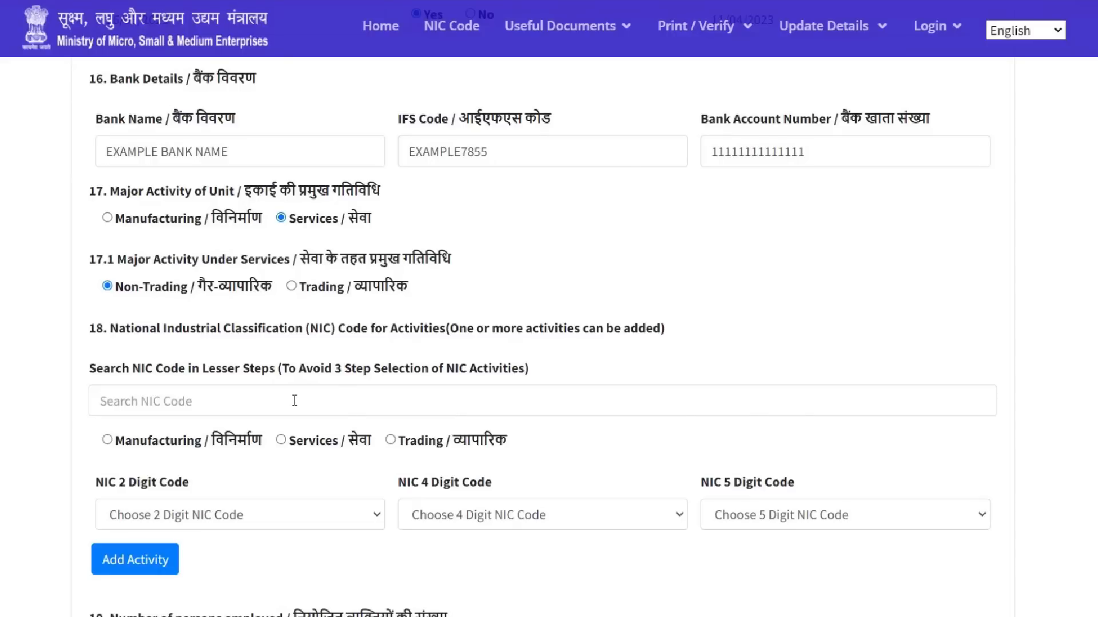
Pick NIC code 01633-Preparation of tobacco leaves, confirming 2-digit crop production, 4-digit 0163 and 5-digit 01633
{"action": "left_click", "coordinate": [259, 405]}
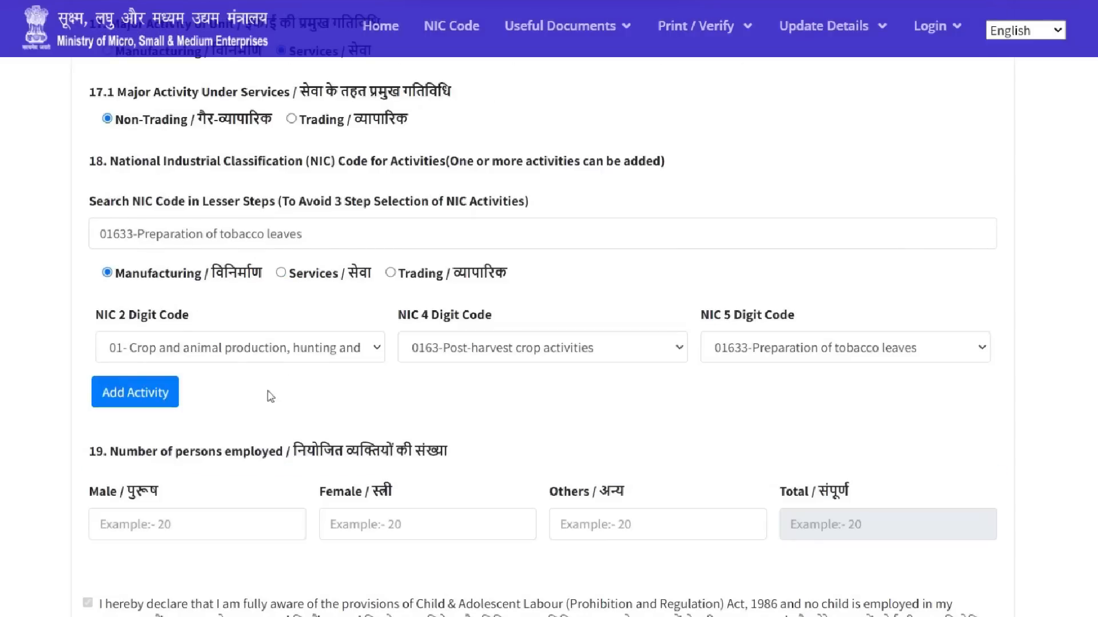
{"action": "left_click", "coordinate": [291, 360]}
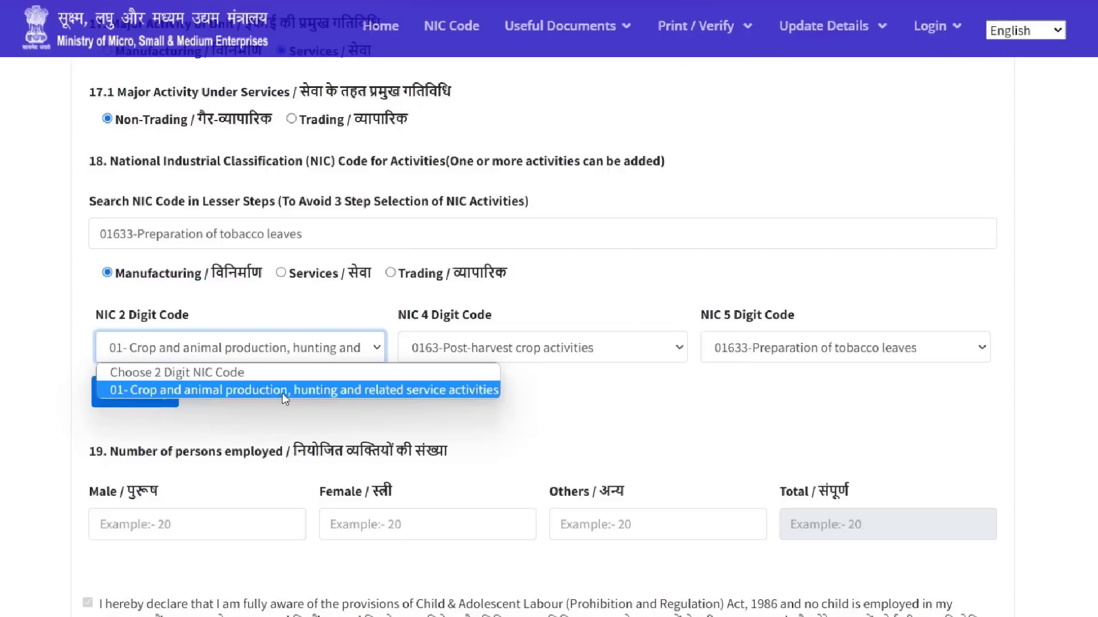
{"action": "left_click", "coordinate": [283, 392]}
{"action": "left_click", "coordinate": [538, 353]}
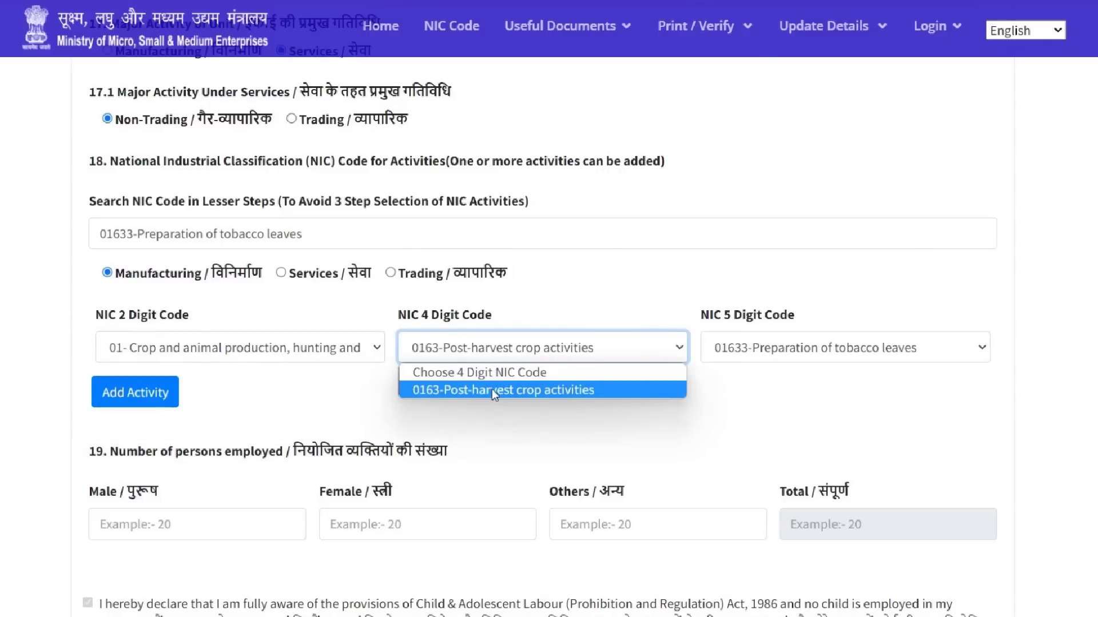
{"action": "left_click", "coordinate": [494, 392]}
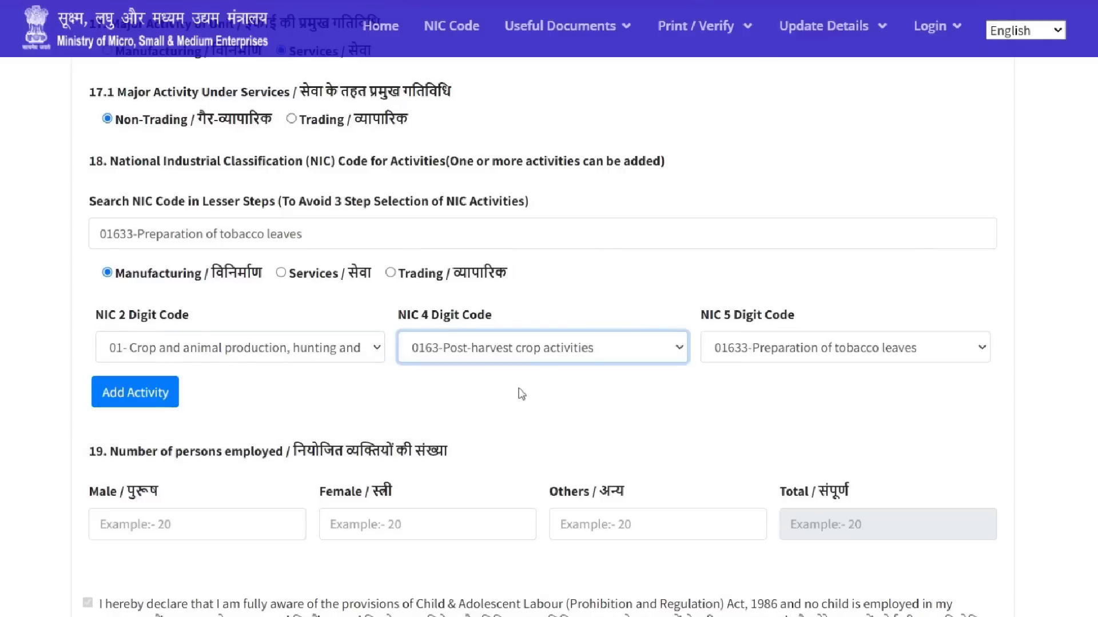
{"action": "left_click", "coordinate": [758, 347]}
{"action": "left_click", "coordinate": [783, 396]}
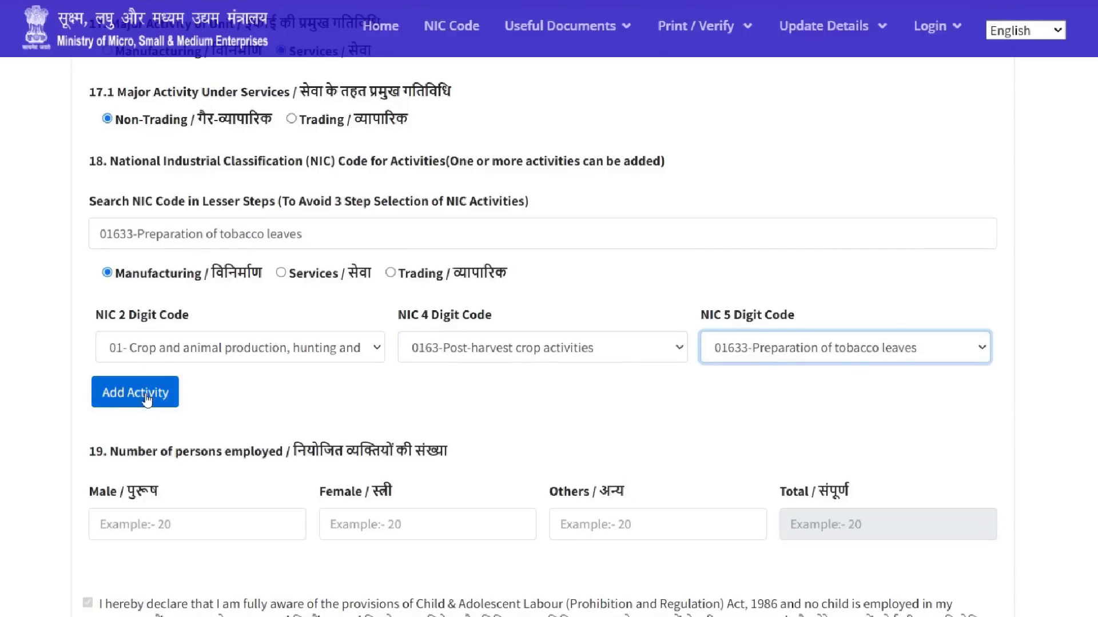
{"action": "left_click", "coordinate": [230, 528]}
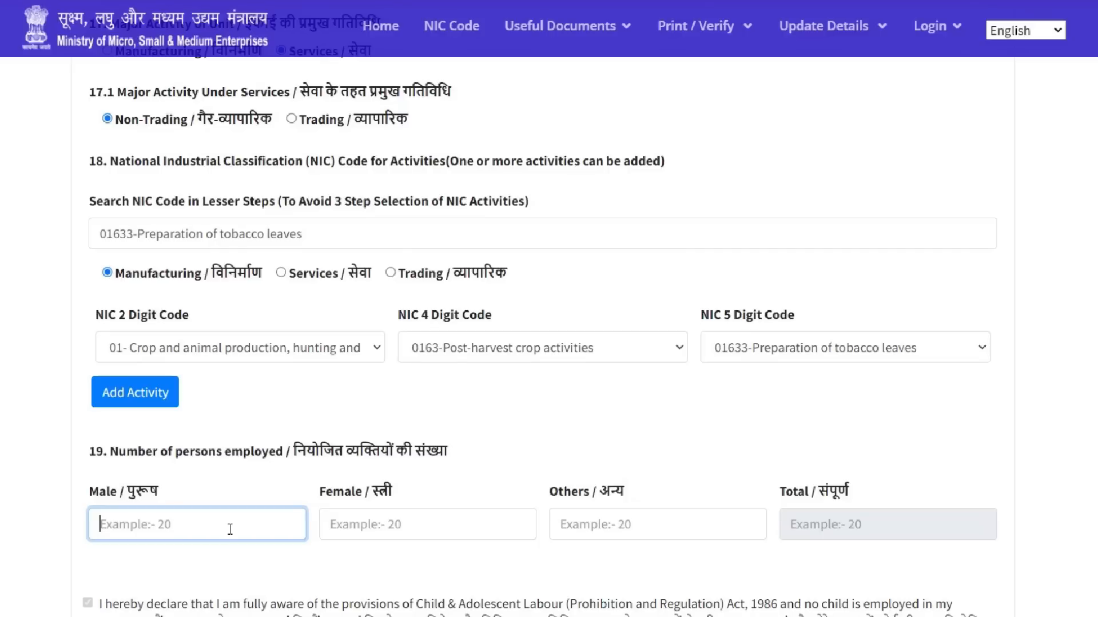
Enter employee counts of 1 male, 2 female and 1 other, then scroll to the investment and turnover fields
{"action": "type", "text": "1"}
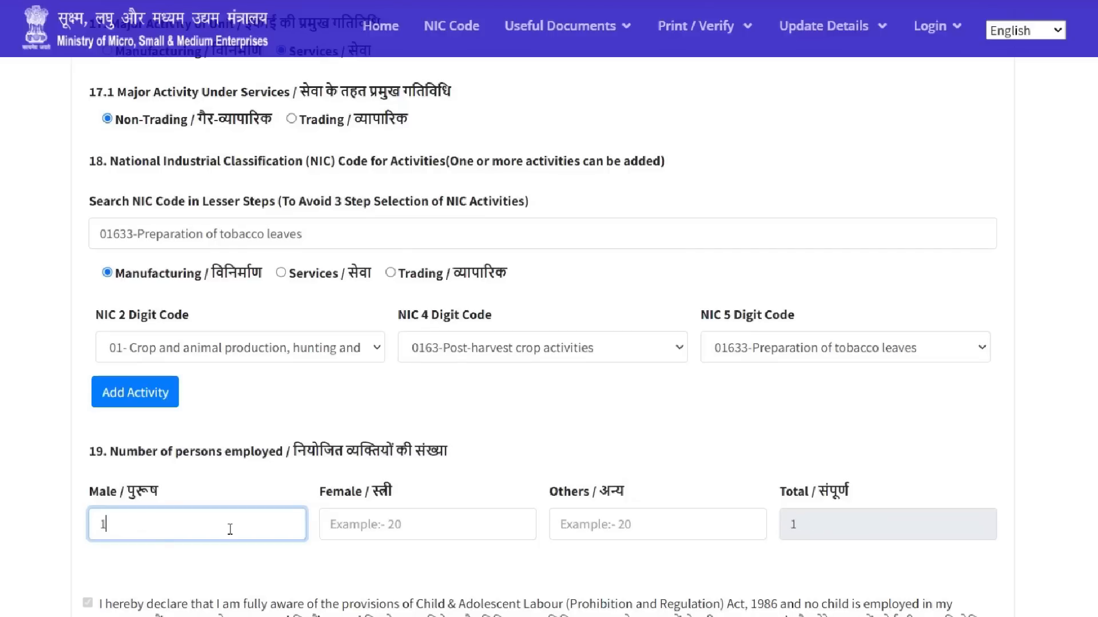
{"action": "left_click", "coordinate": [394, 529]}
{"action": "type", "text": "2"}
{"action": "left_click", "coordinate": [640, 528]}
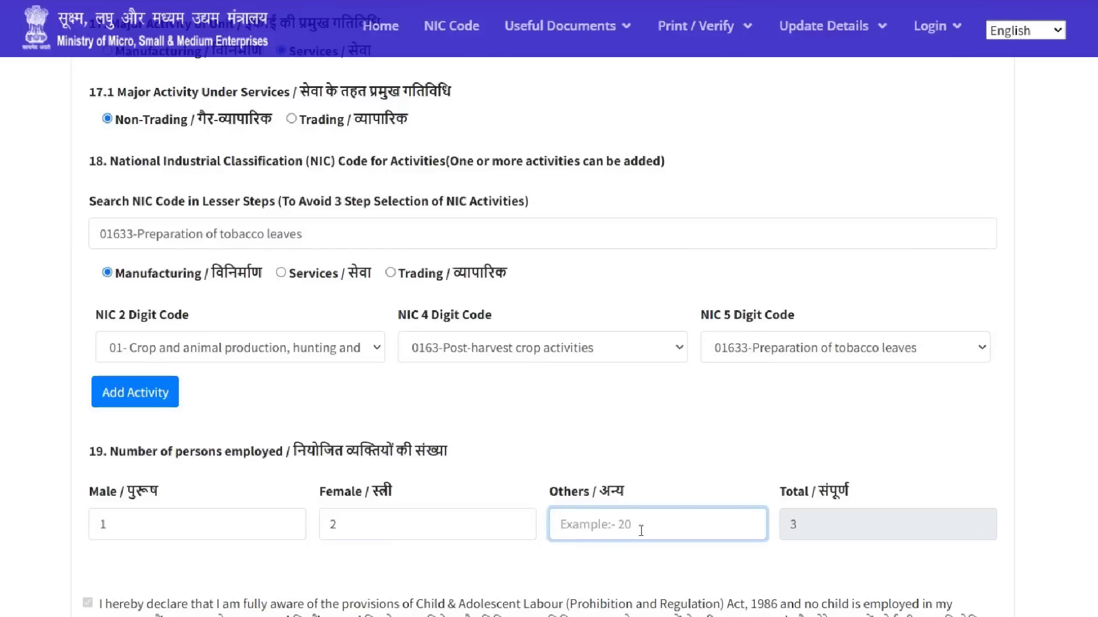
{"action": "type", "text": "1"}
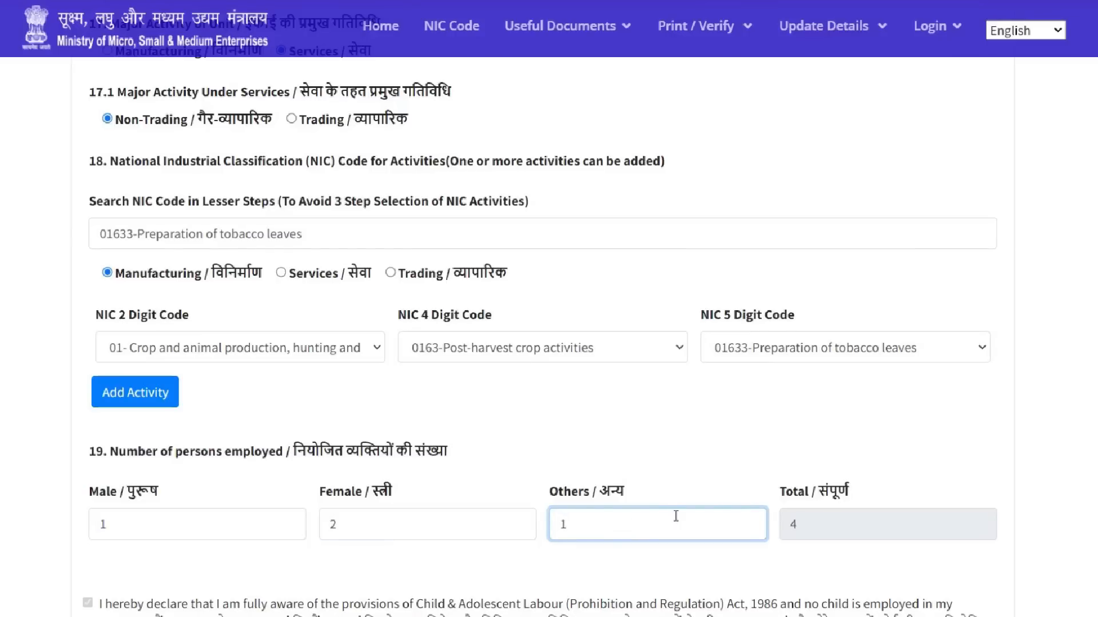
{"action": "scroll", "coordinate": [764, 520], "scroll_direction": "down", "scroll_amount": 3}
{"action": "scroll", "coordinate": [763, 520], "scroll_direction": "down", "scroll_amount": 1}
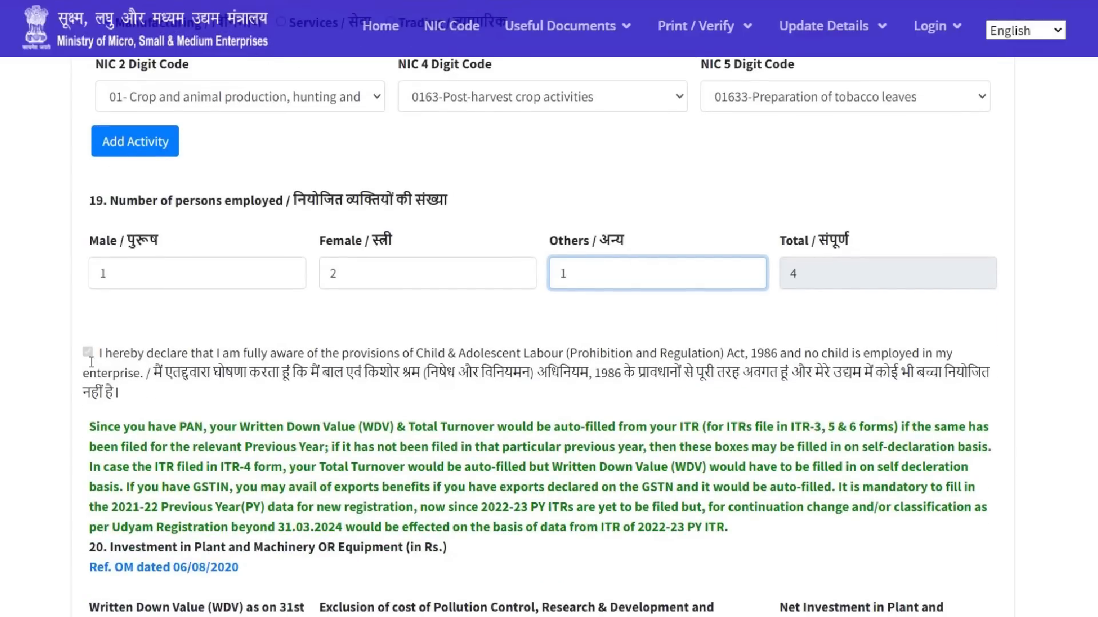
{"action": "scroll", "coordinate": [304, 391], "scroll_direction": "down", "scroll_amount": 5}
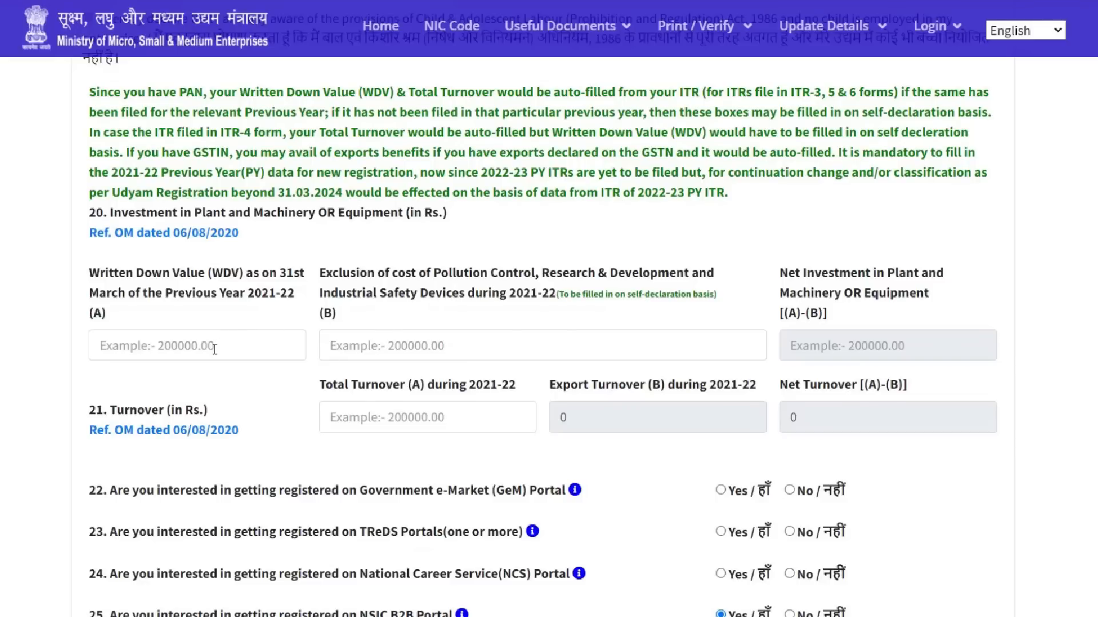
{"action": "left_click", "coordinate": [221, 349]}
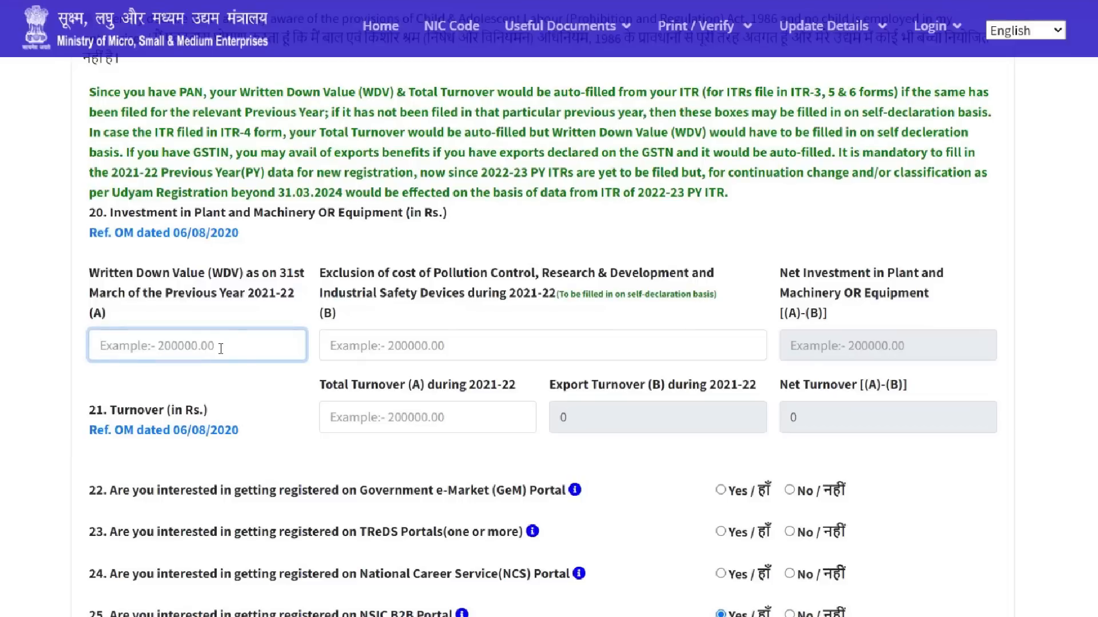
{"action": "left_click", "coordinate": [435, 354]}
{"action": "left_click", "coordinate": [866, 354]}
{"action": "left_click", "coordinate": [450, 416]}
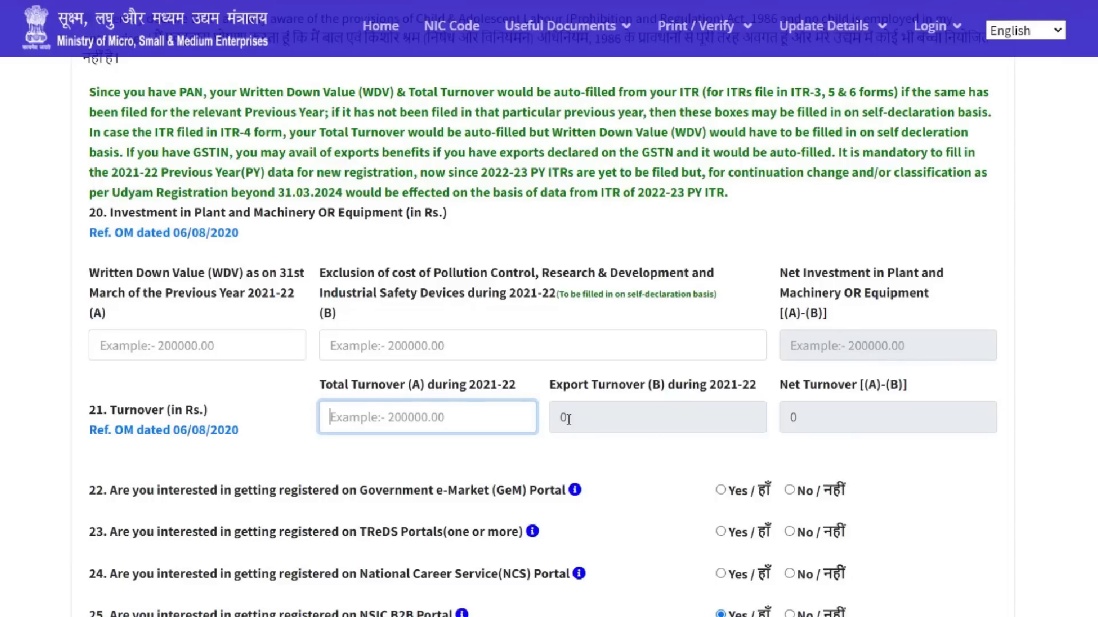
{"action": "left_click", "coordinate": [854, 436]}
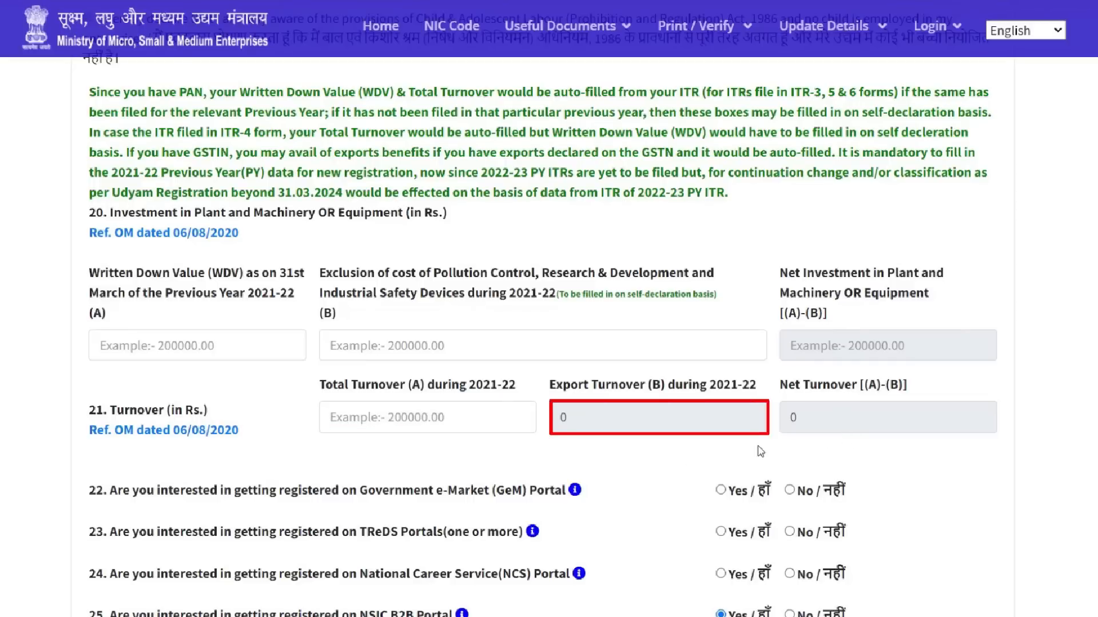
{"action": "mouse_move", "coordinate": [586, 492]}
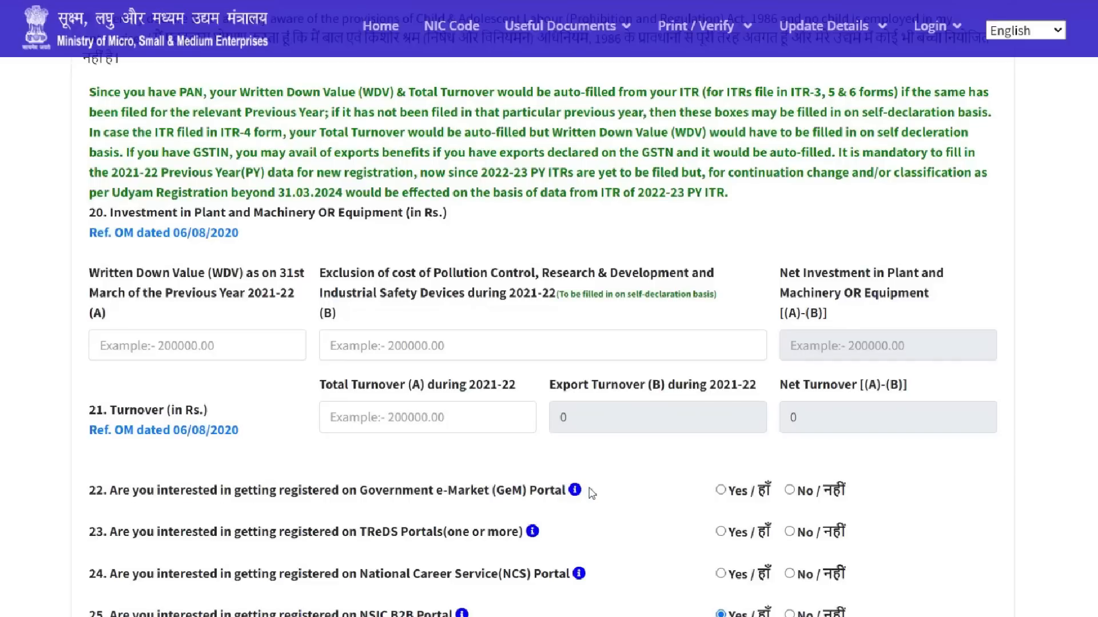
{"action": "scroll", "coordinate": [597, 498], "scroll_direction": "down", "scroll_amount": 5}
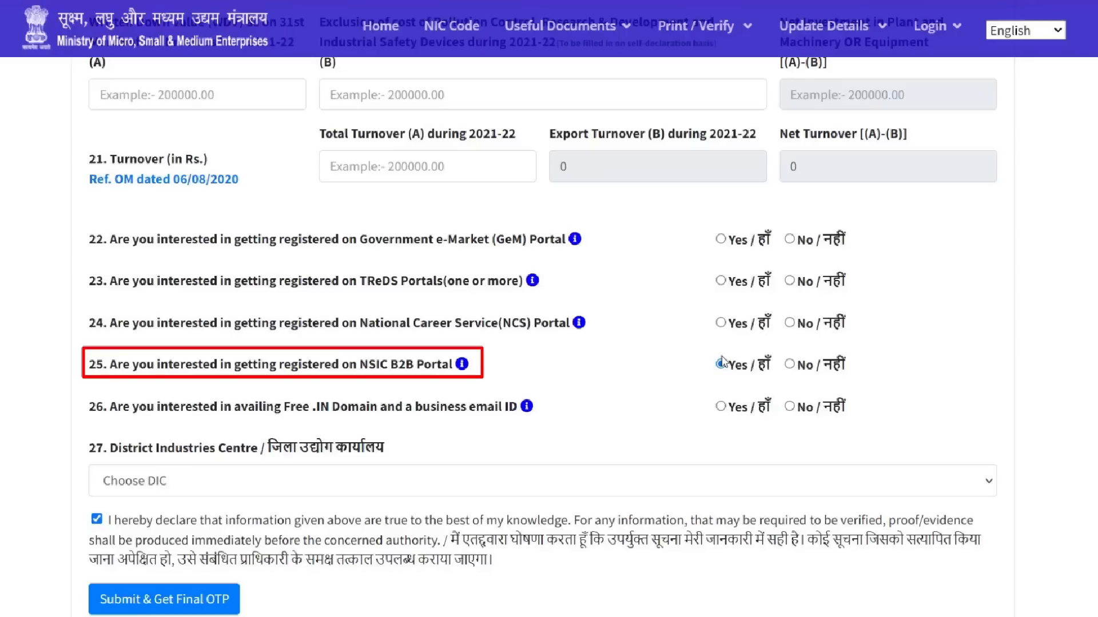
Answer No to the GeM, TReDS, NCS, NSIC B2B and free .IN domain questions, and choose 1. SITAPUR as District Industries Centre
{"action": "mouse_move", "coordinate": [579, 324]}
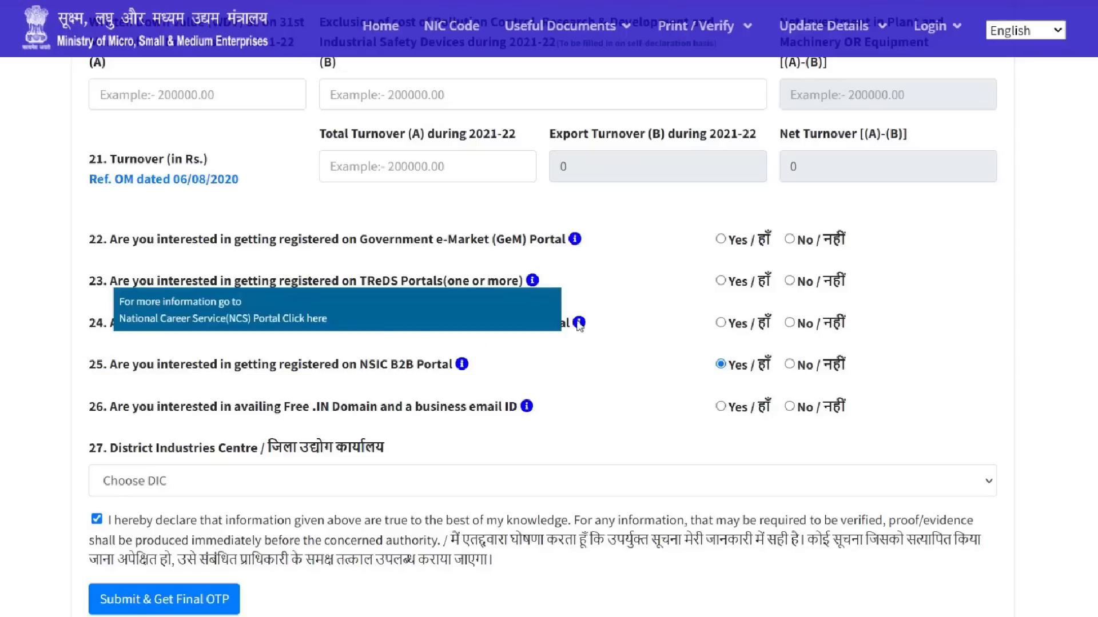
{"action": "mouse_move", "coordinate": [526, 406]}
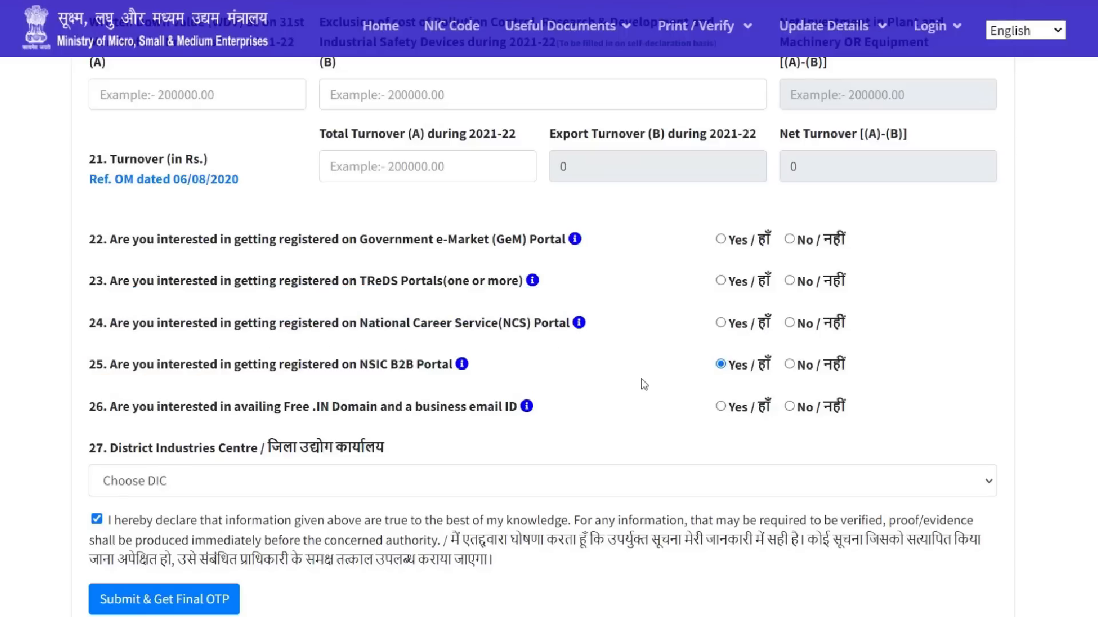
{"action": "left_click", "coordinate": [789, 239]}
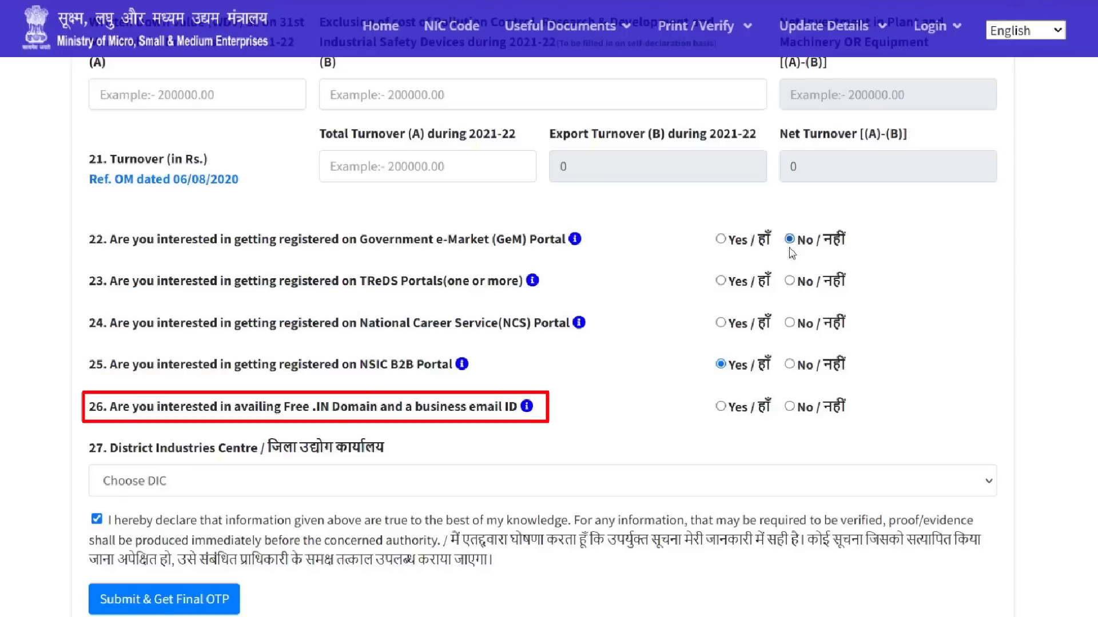
{"action": "left_click", "coordinate": [788, 281]}
{"action": "left_click", "coordinate": [789, 323]}
{"action": "left_click", "coordinate": [789, 363]}
{"action": "left_click", "coordinate": [790, 407]}
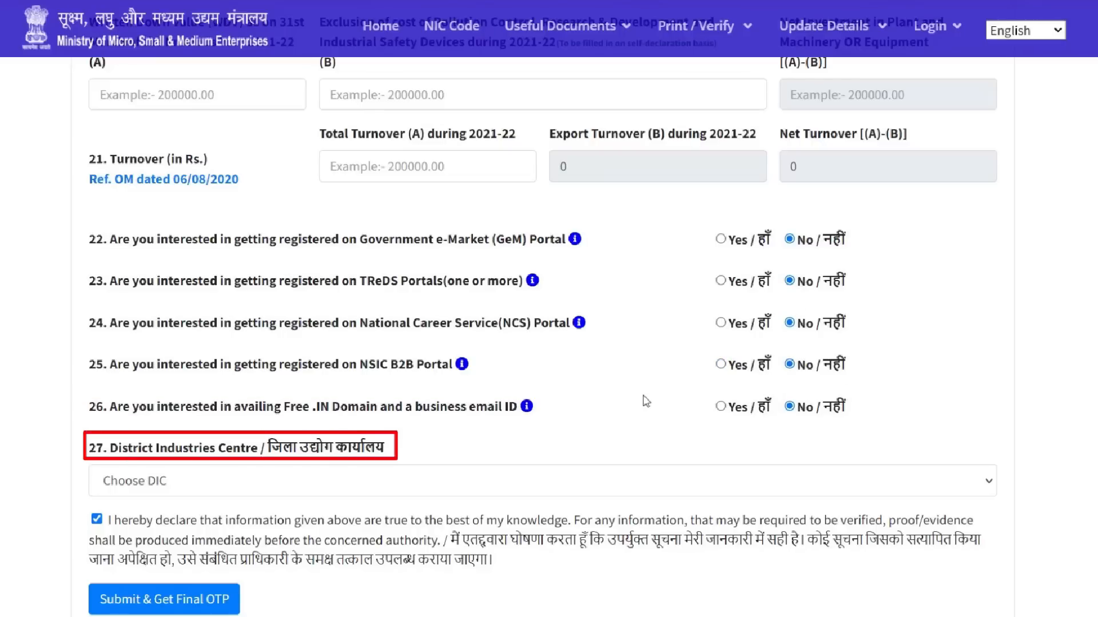
{"action": "left_click", "coordinate": [204, 486]}
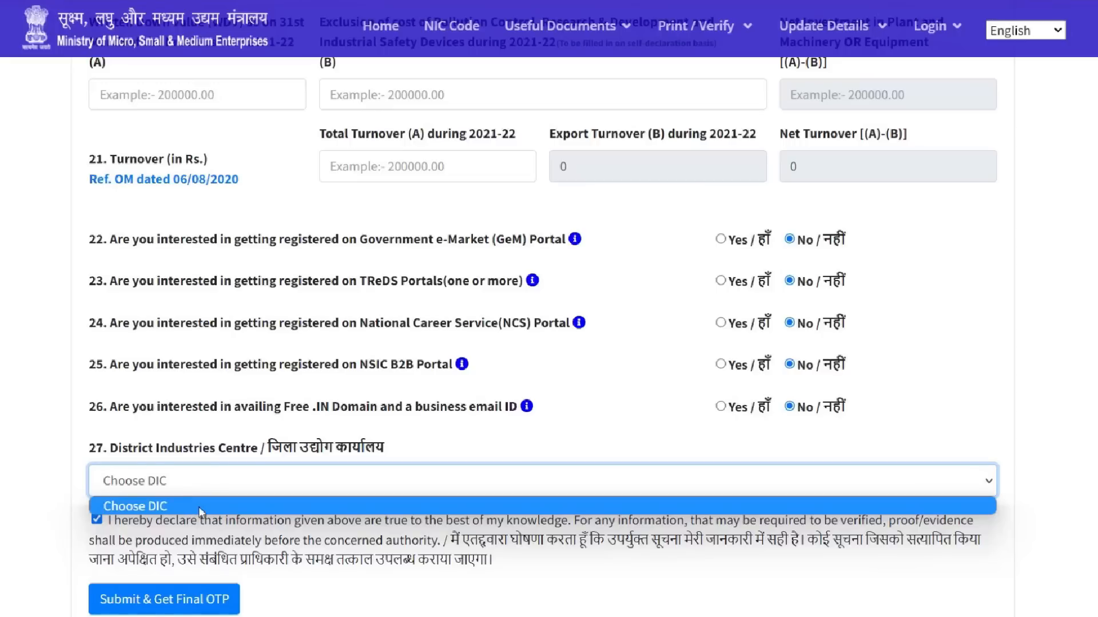
{"action": "left_click", "coordinate": [201, 506]}
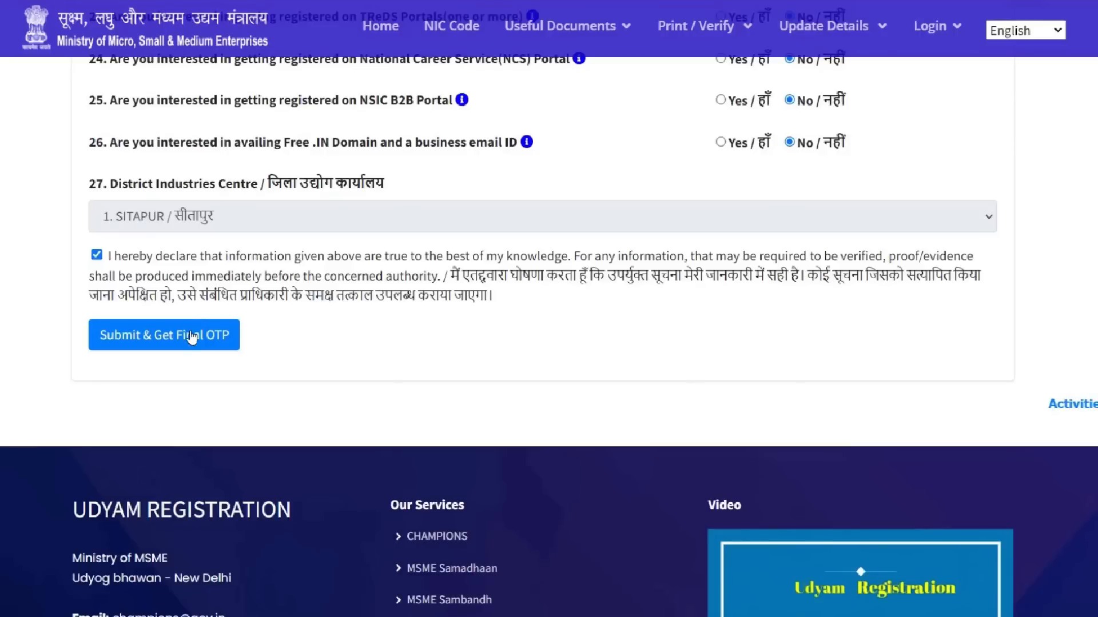
Request the final OTP, confirm the entered data is correct, and enter the received OTP
{"action": "left_click", "coordinate": [191, 339]}
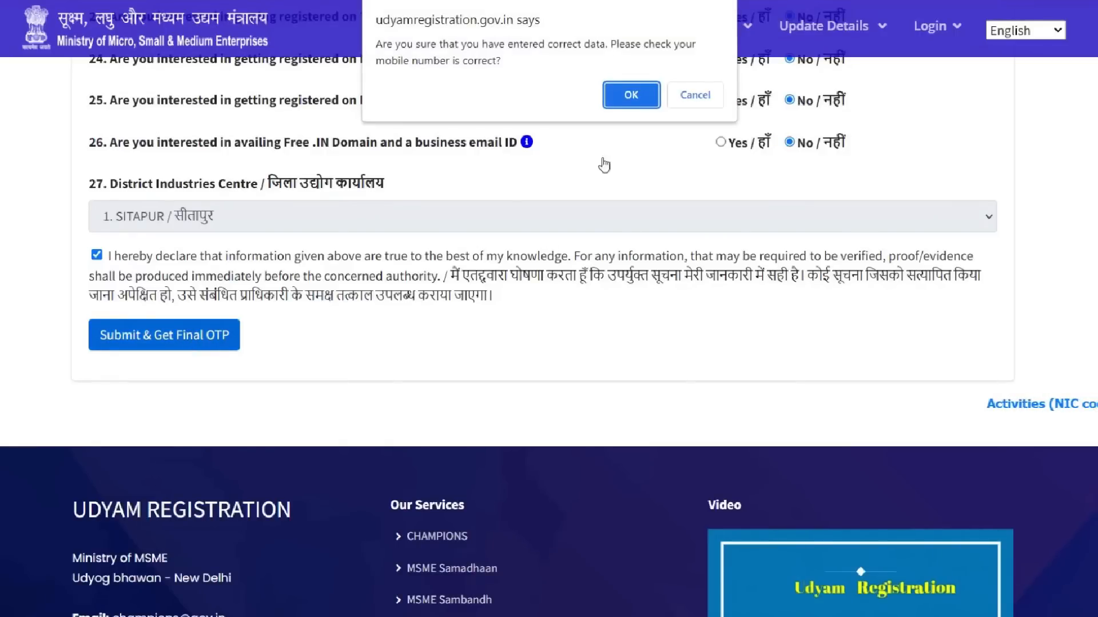
{"action": "left_click", "coordinate": [631, 94]}
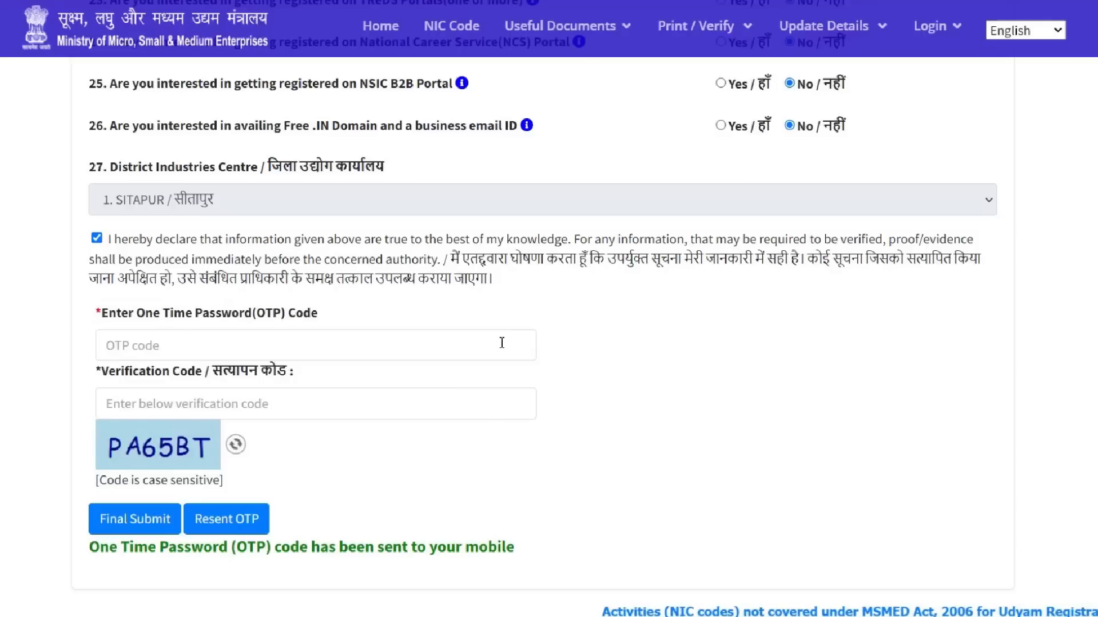
{"action": "left_click", "coordinate": [182, 342]}
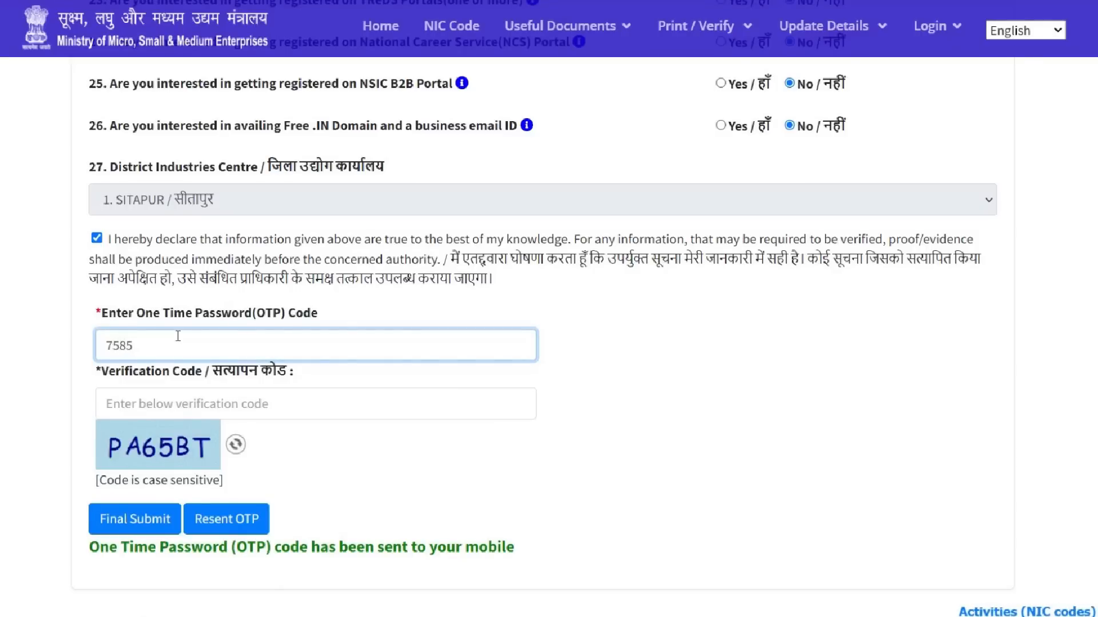
Enter the verification code, confirm the final submission, and acknowledge the success notice
{"action": "left_click", "coordinate": [221, 402]}
{"action": "type", "text": "PA65BT"}
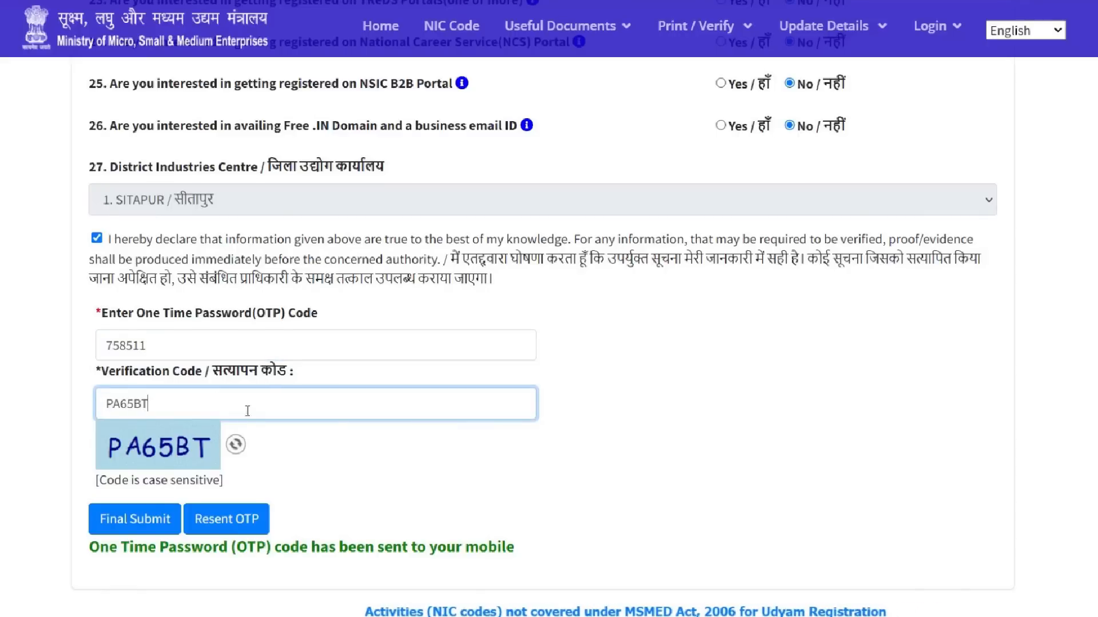
{"action": "left_click", "coordinate": [131, 521]}
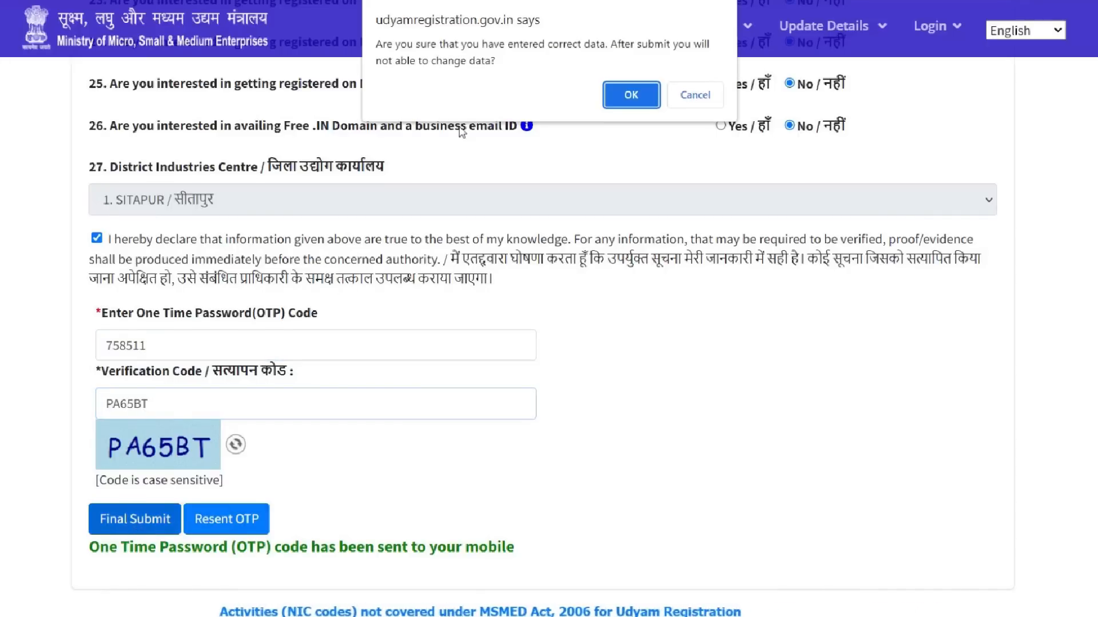
{"action": "left_click", "coordinate": [629, 95]}
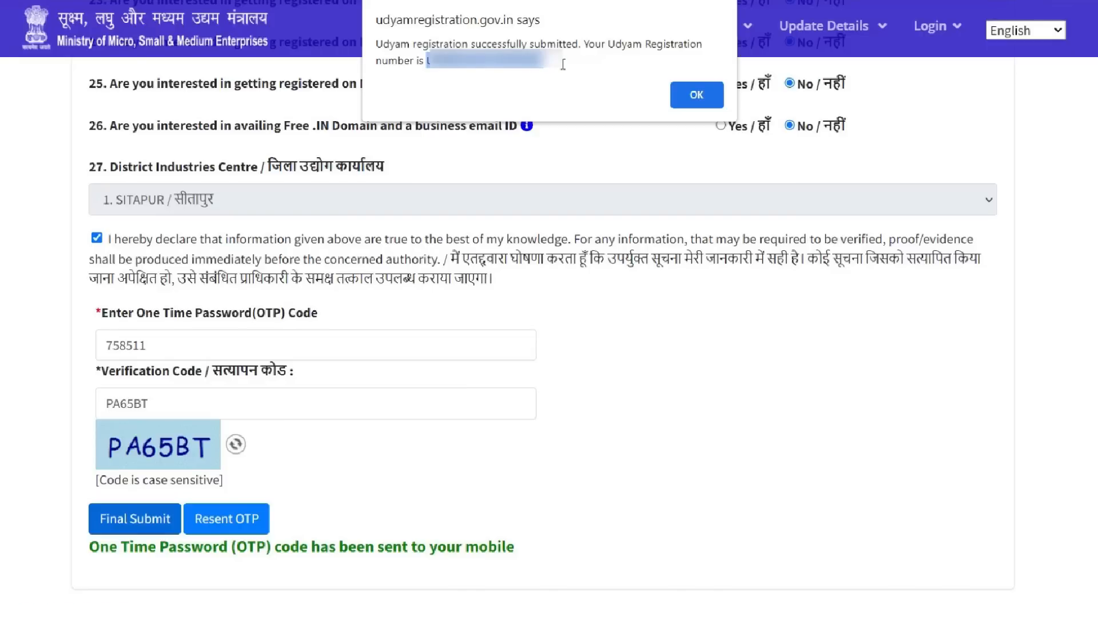
{"action": "left_click", "coordinate": [696, 96]}
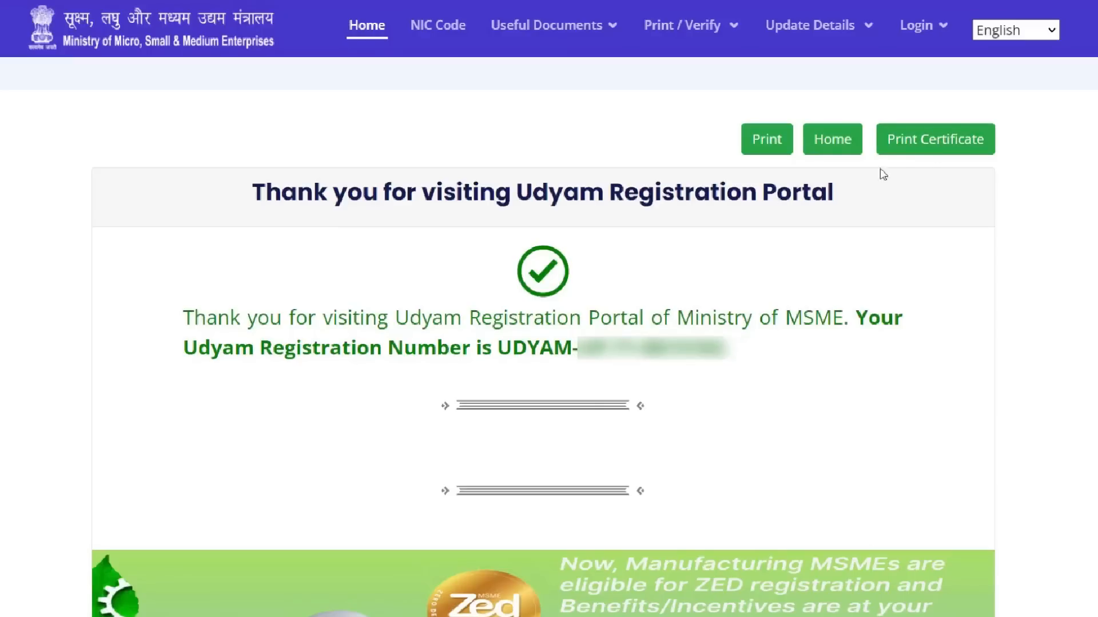
On the Print Certificate login, paste the Udyam Registration Number and enter the mobile number
{"action": "left_click", "coordinate": [916, 149]}
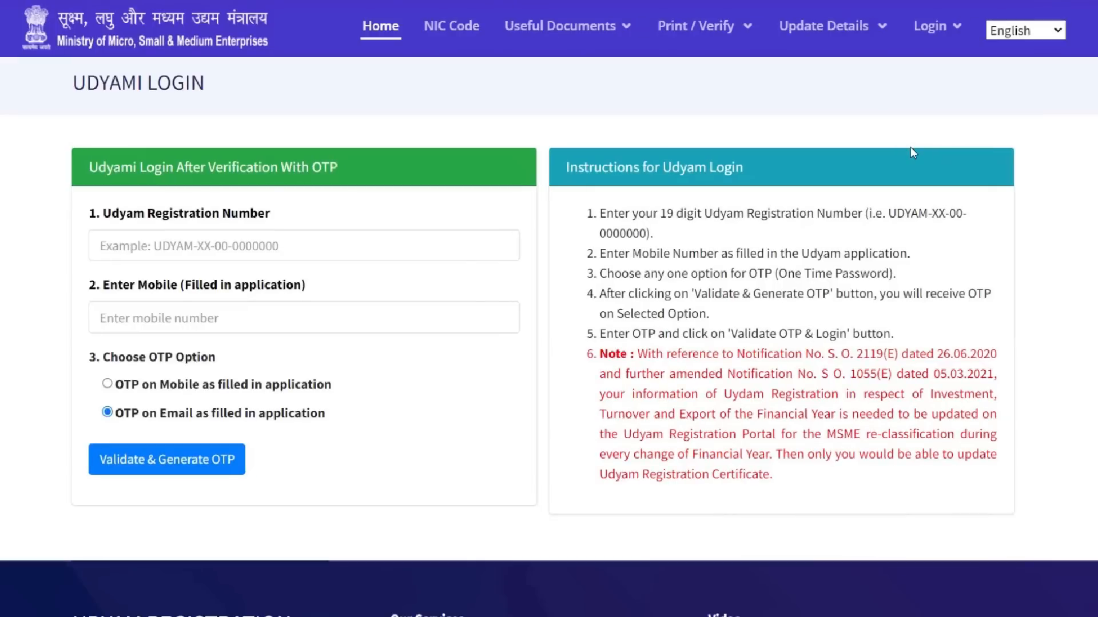
{"action": "left_click", "coordinate": [112, 253]}
{"action": "key", "text": "ctrl+v"}
{"action": "left_click", "coordinate": [180, 327]}
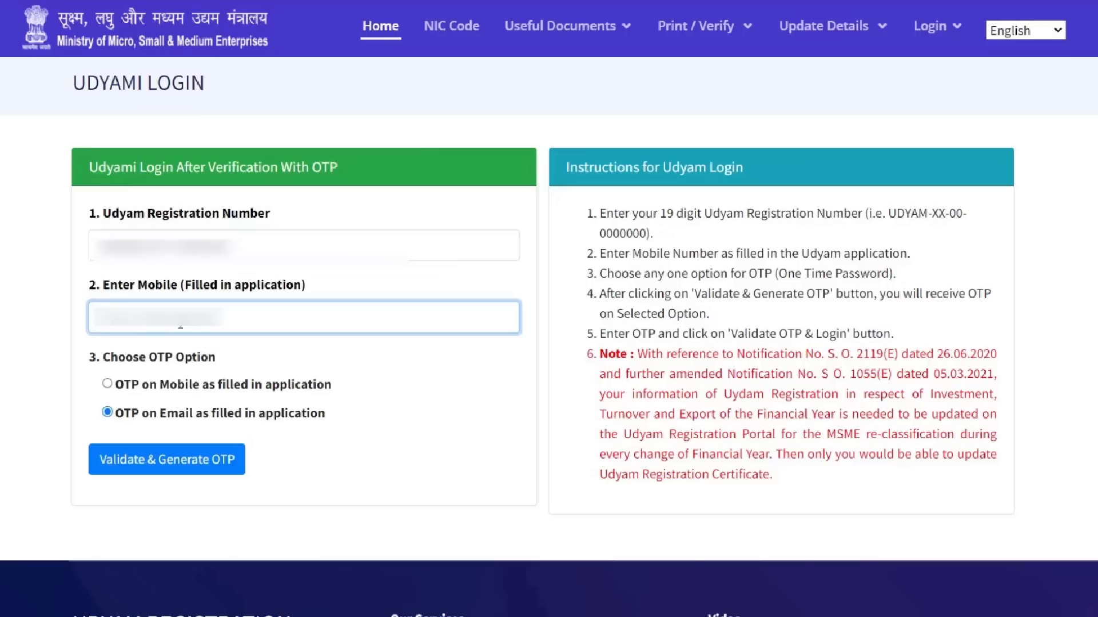
{"action": "type", "text": "•••••••"}
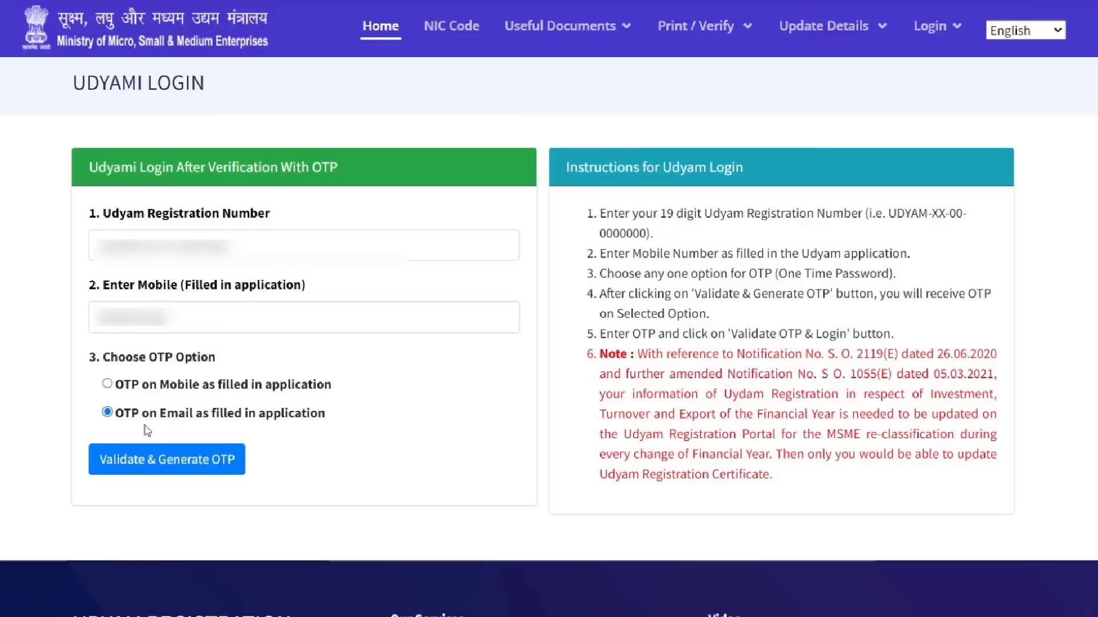
Log in with an OTP sent to mobile and open the Udyam Registration Certificate
{"action": "left_click", "coordinate": [108, 385]}
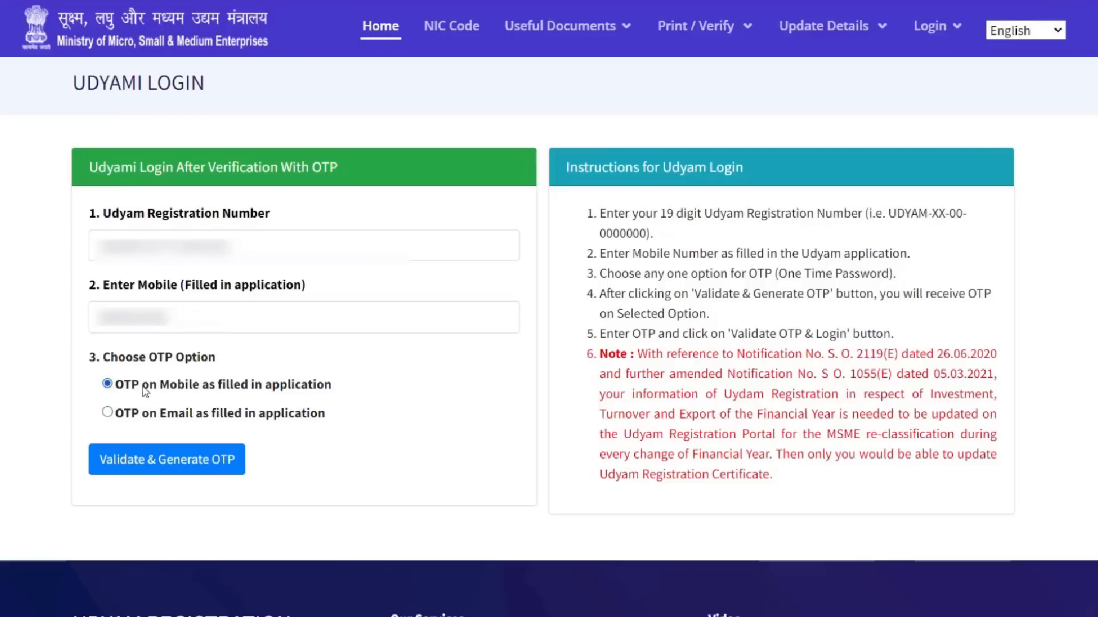
{"action": "left_click", "coordinate": [201, 465]}
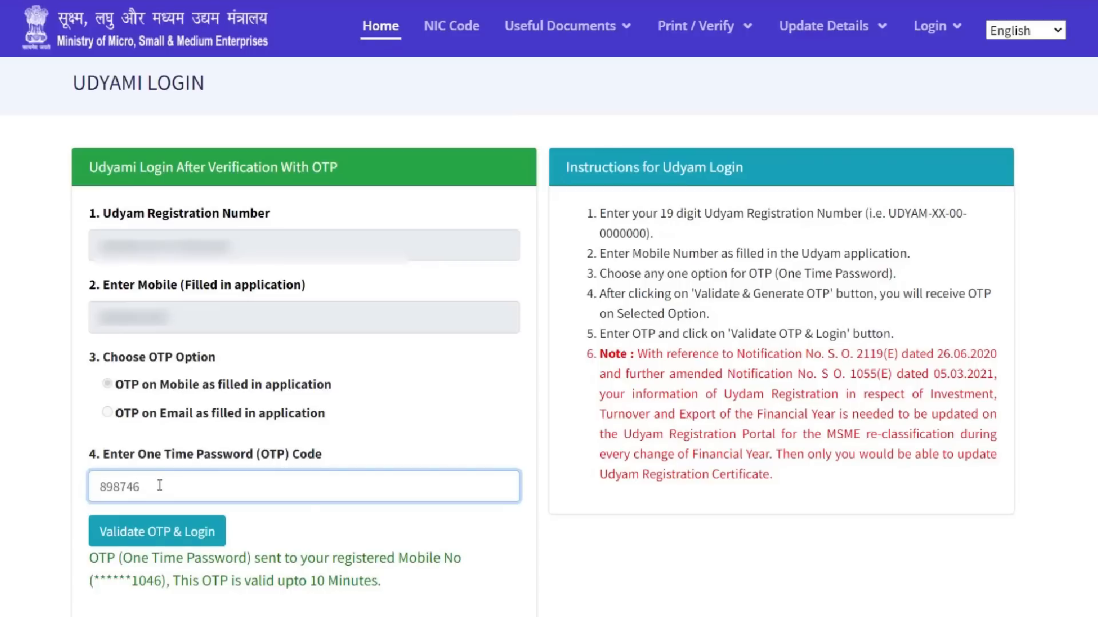
{"action": "left_click", "coordinate": [130, 537]}
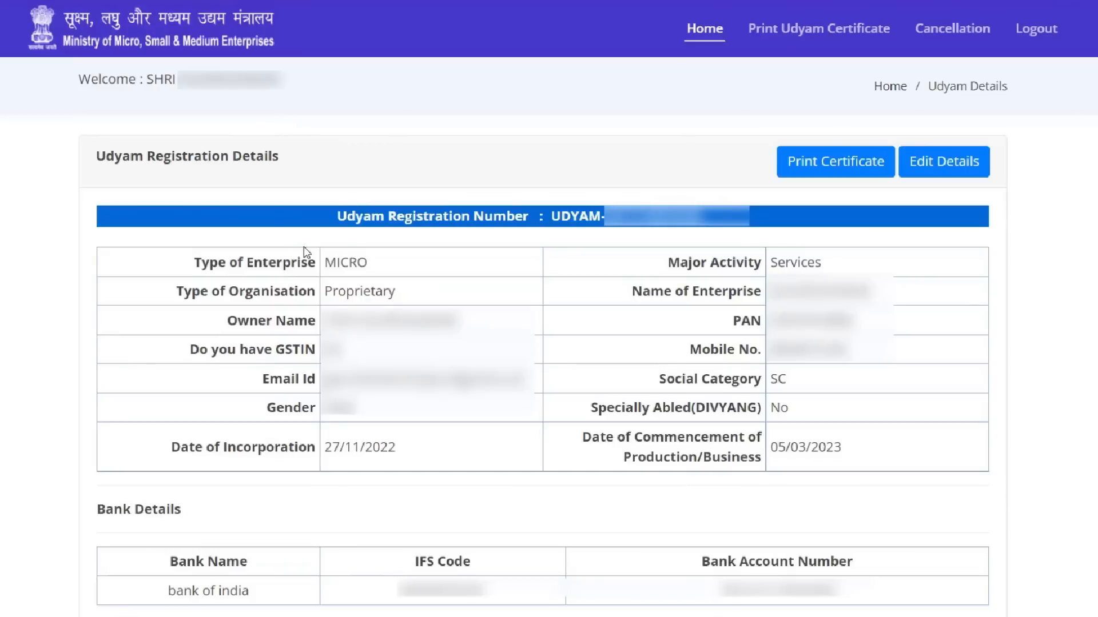
{"action": "left_click", "coordinate": [842, 166]}
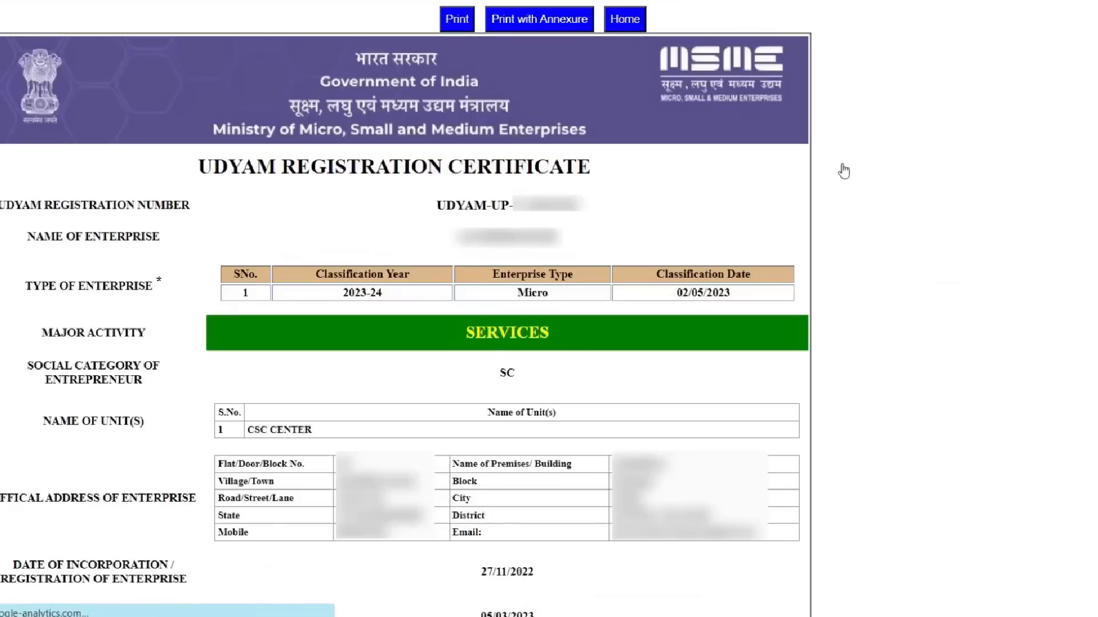